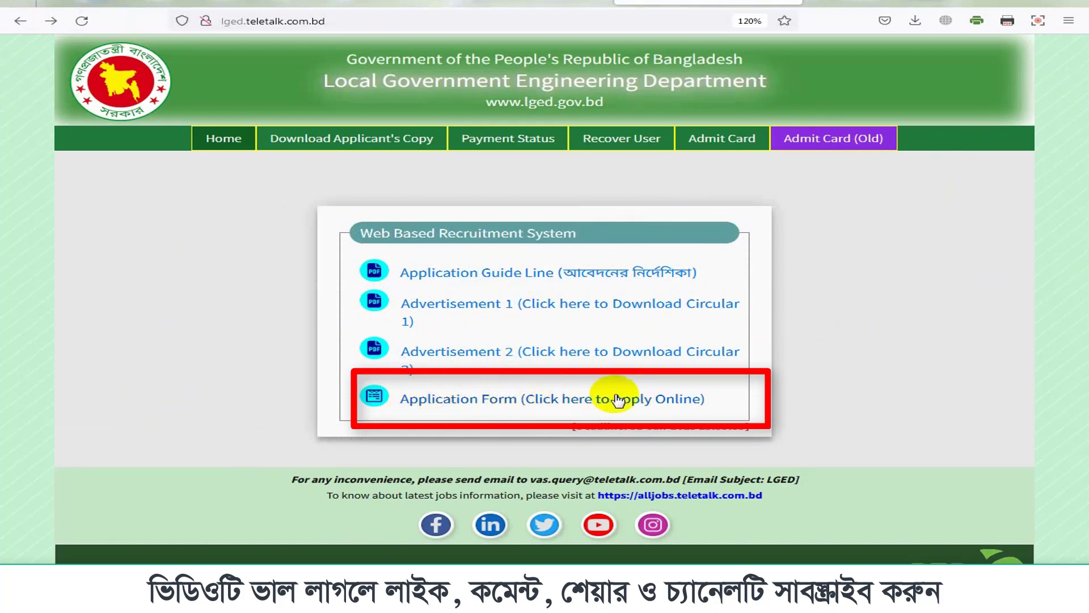
# Step: Open 'Application Form (Click here to Apply Online)' from the portal home page
pyautogui.click(518, 400)
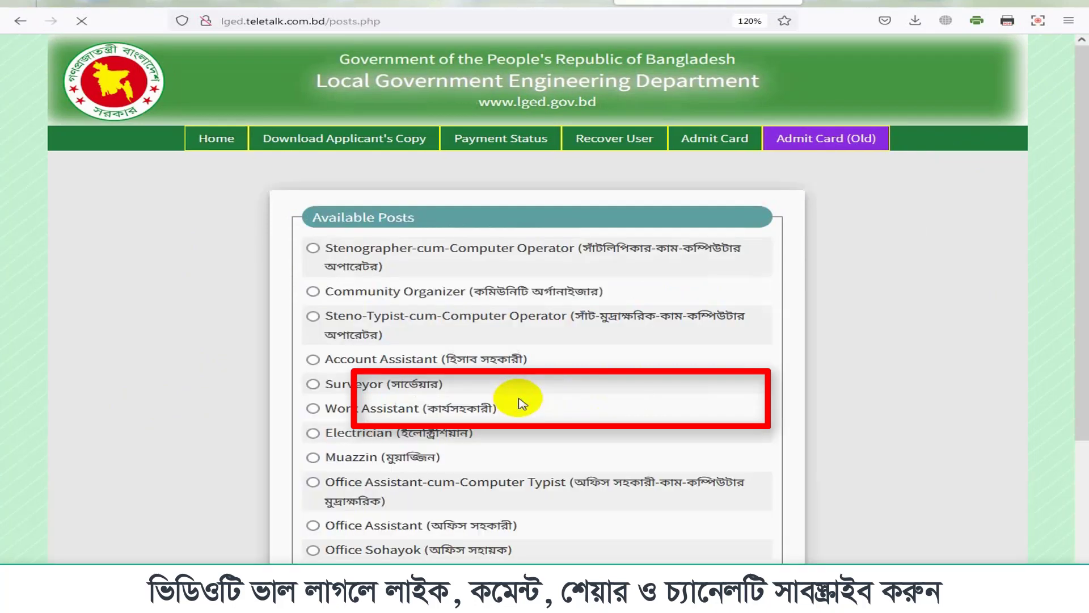
# Step: Select the Account Assistant post from Available Posts and proceed
pyautogui.scroll(-2, 395, 211)
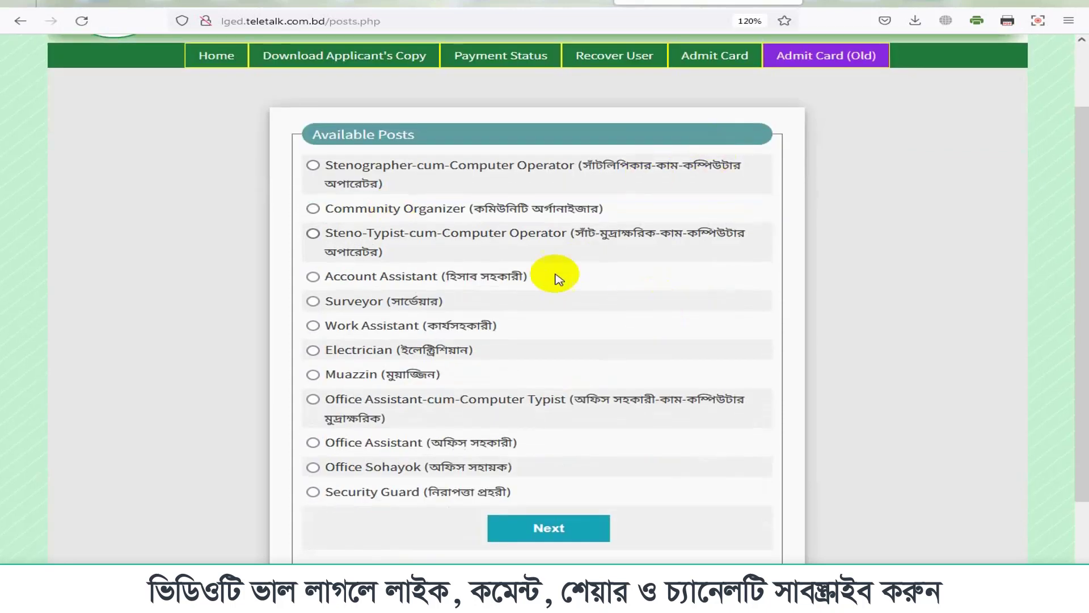
pyautogui.click(400, 134)
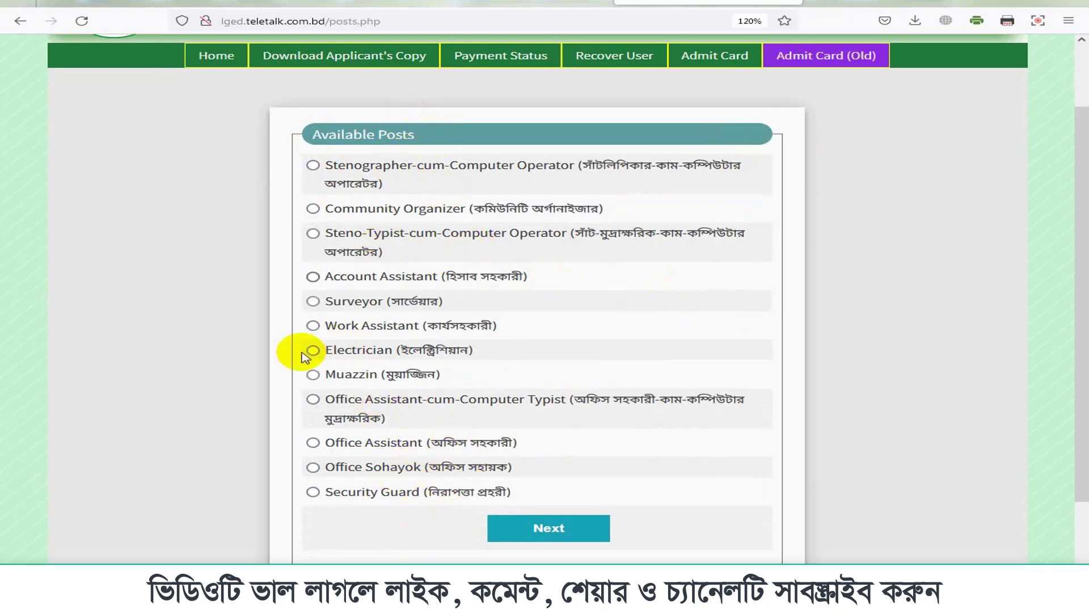
pyautogui.click(313, 277)
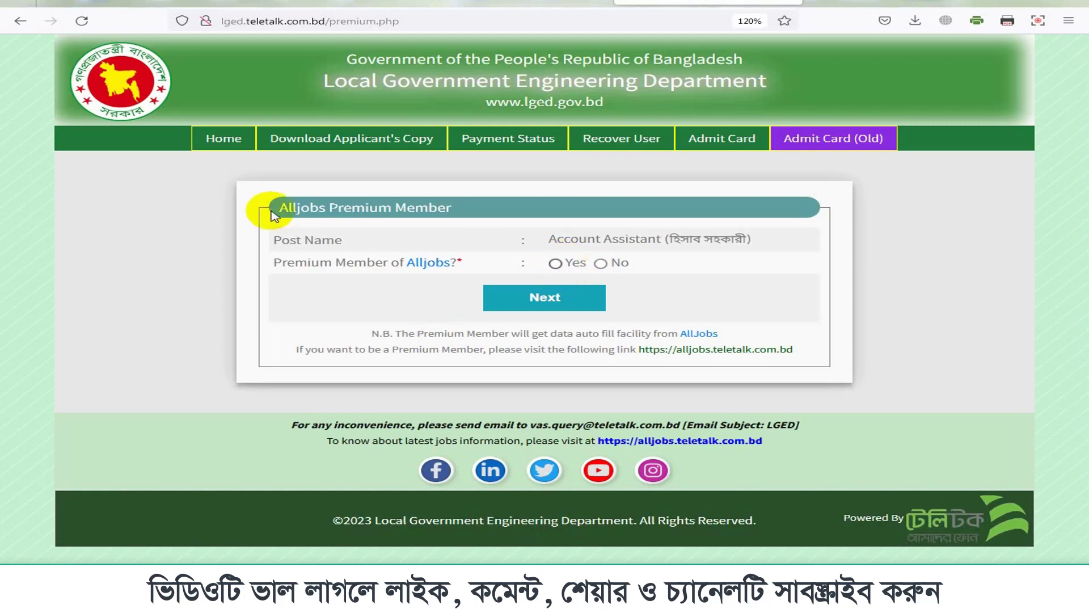
# Step: Answer No to the Premium Member of Alljobs question and continue
pyautogui.moveTo(275, 211); pyautogui.dragTo(473, 203)
pyautogui.click(508, 208)
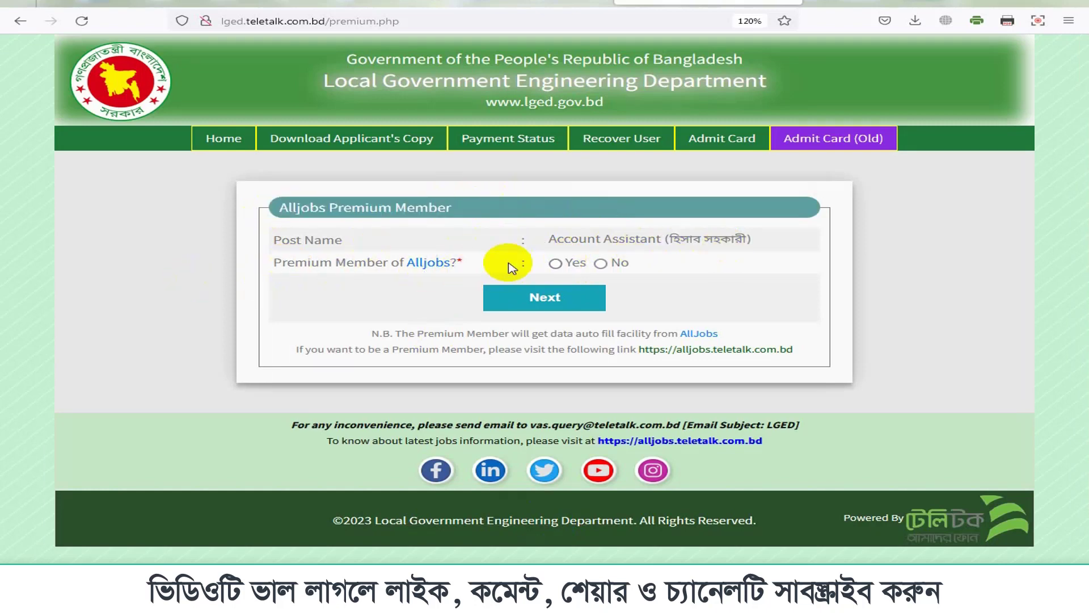
pyautogui.click(600, 264)
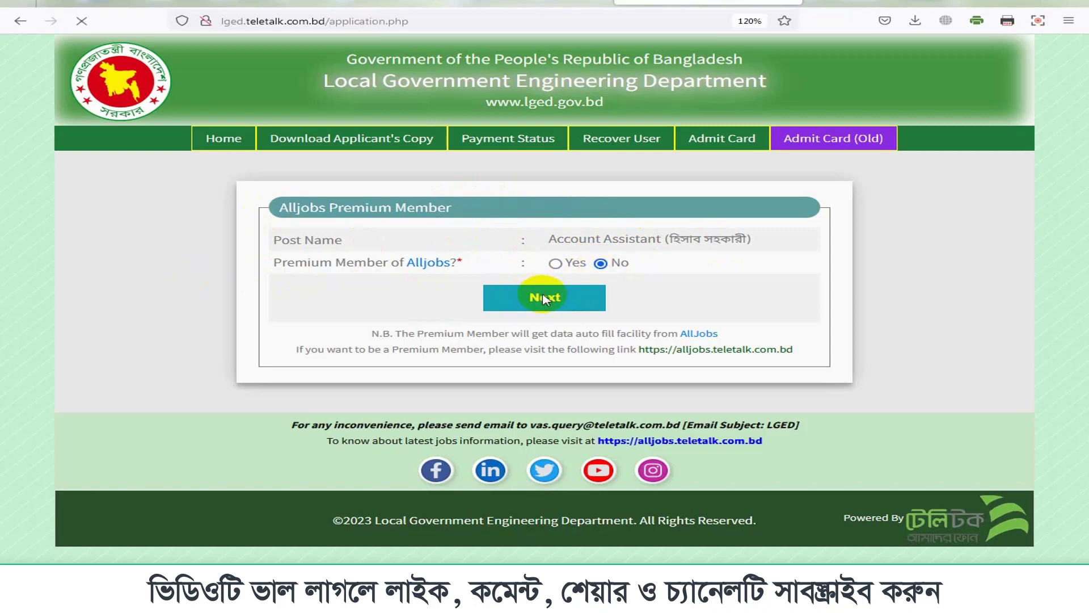
# Step: Choose None in the Departmental Status dropdown
pyautogui.scroll(-3, 532, 315)
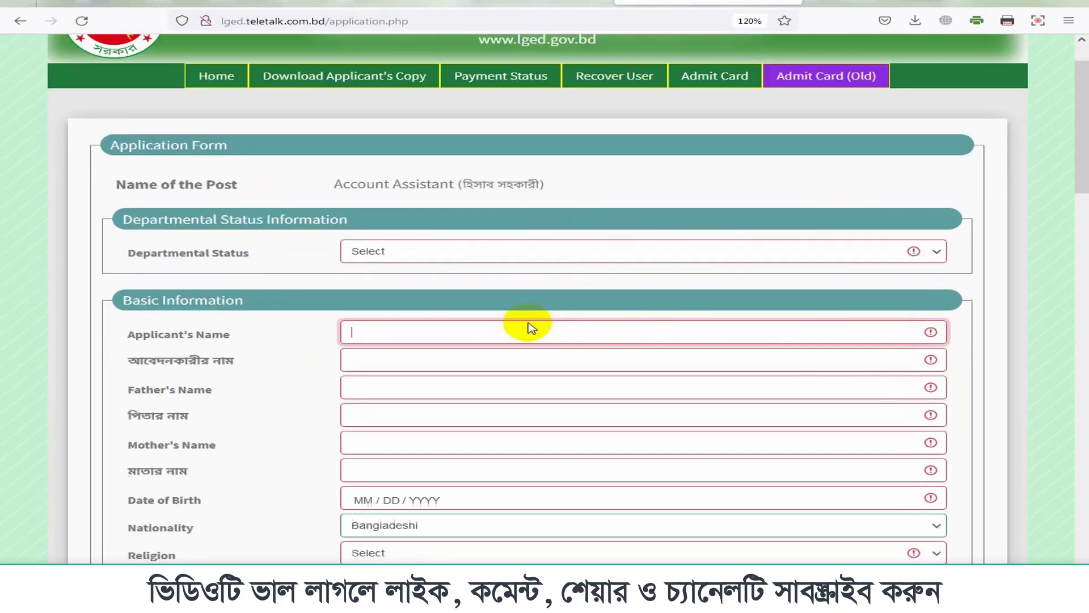
pyautogui.scroll(3, 594, 333)
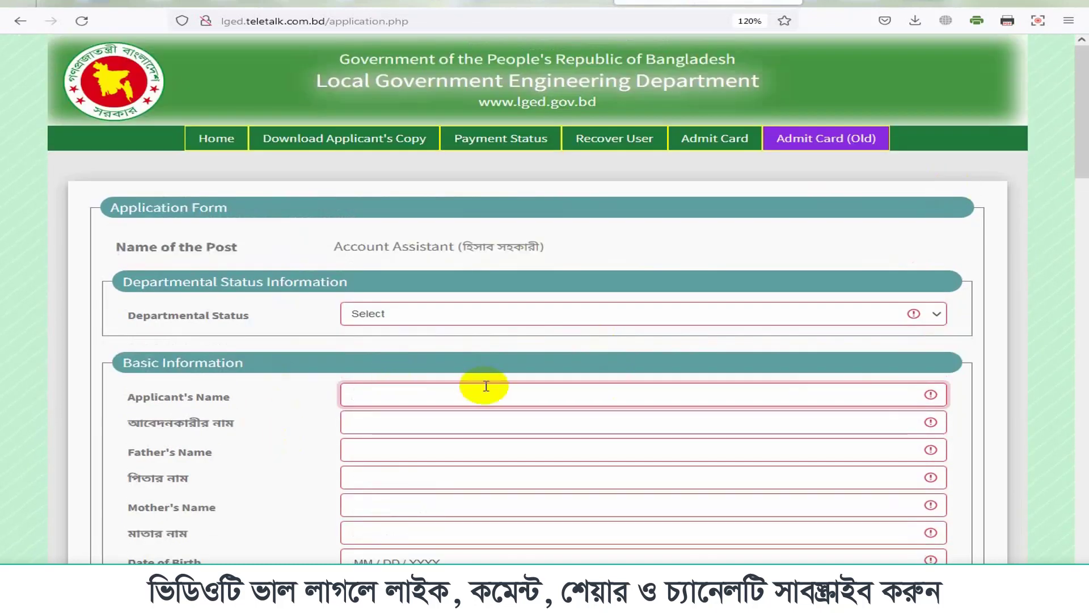
pyautogui.scroll(-3, 479, 384)
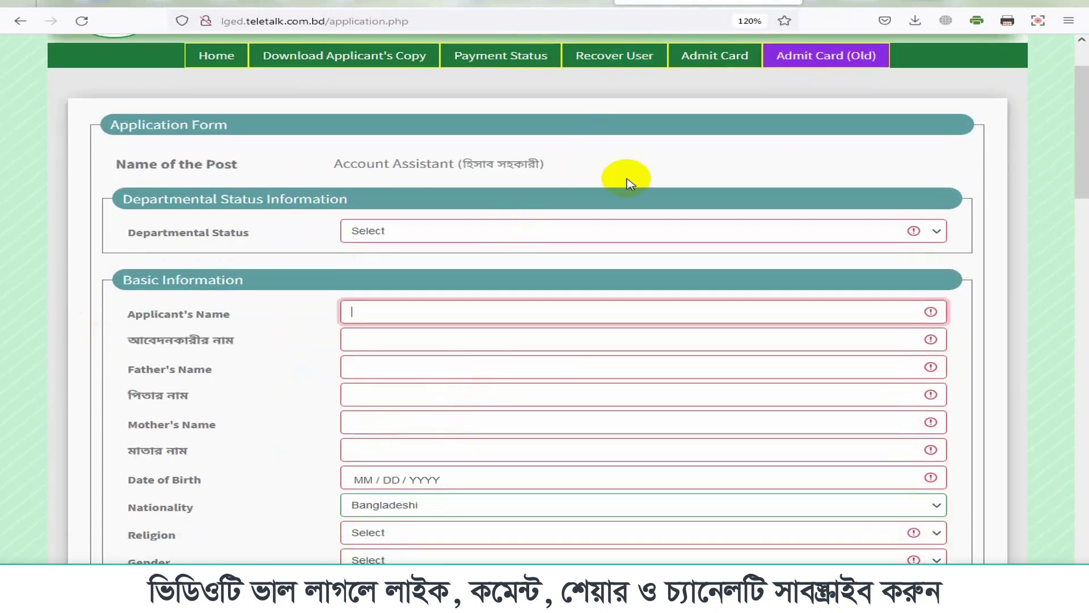
pyautogui.moveTo(121, 199); pyautogui.dragTo(318, 208)
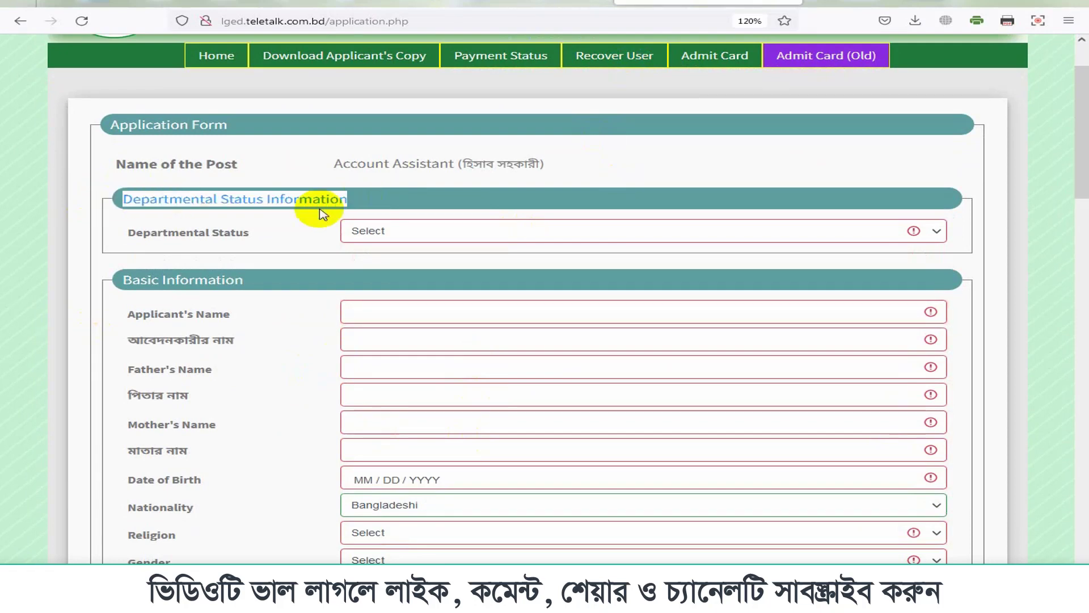
pyautogui.click(227, 233)
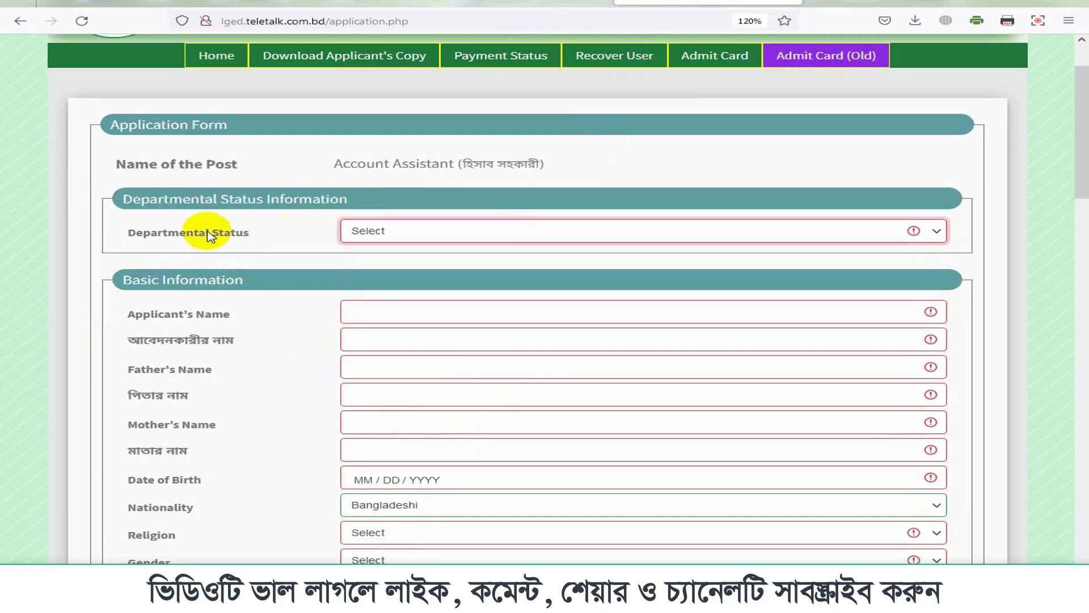
pyautogui.click(392, 231)
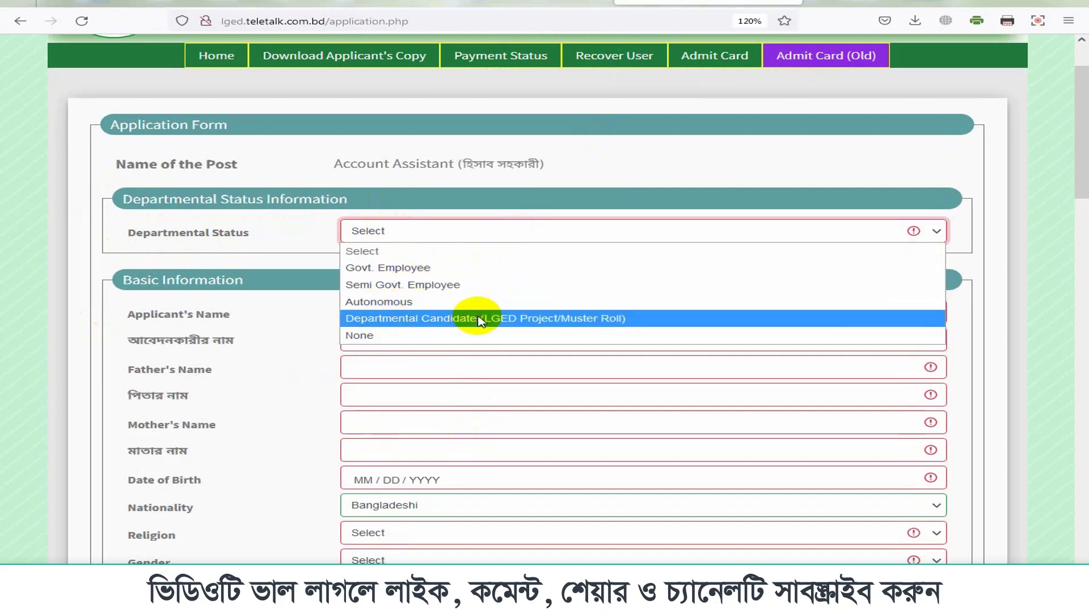
pyautogui.click(364, 334)
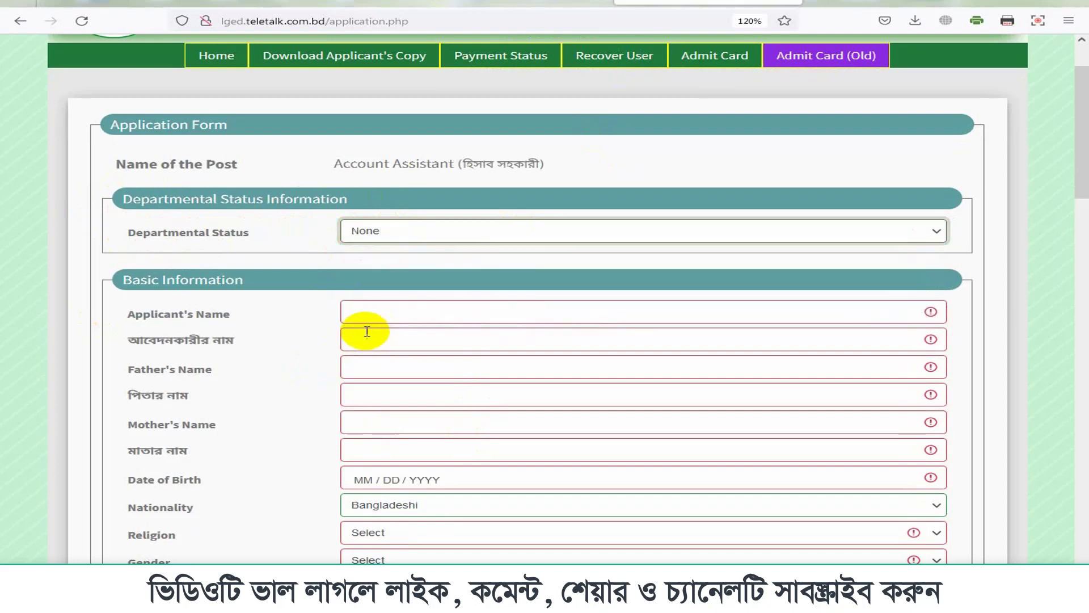
# Step: Enter the applicant's name in English and in Bengali
pyautogui.click(210, 312)
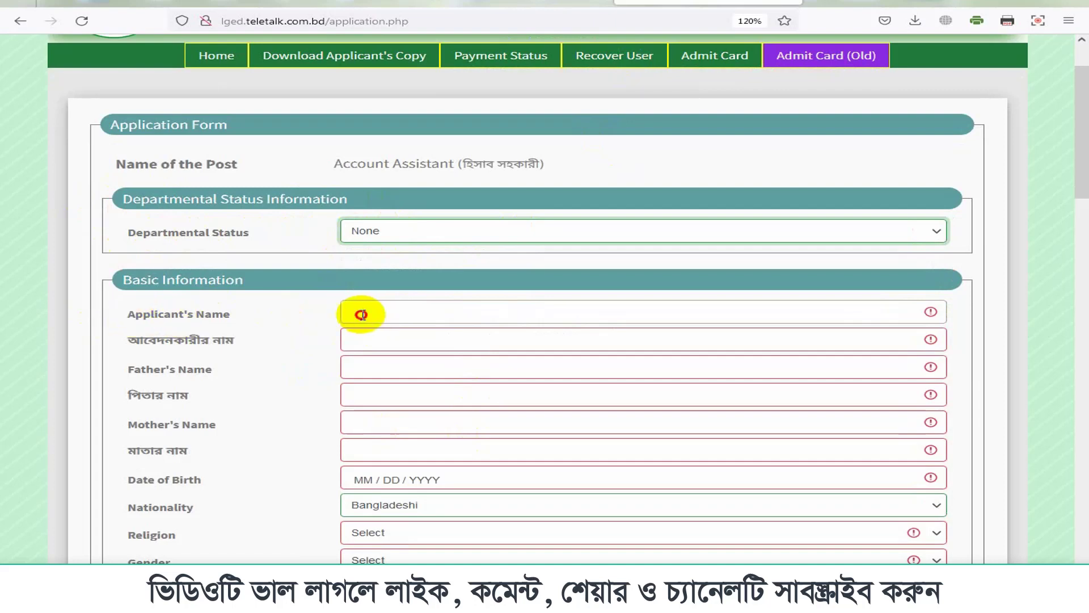
pyautogui.click(391, 316)
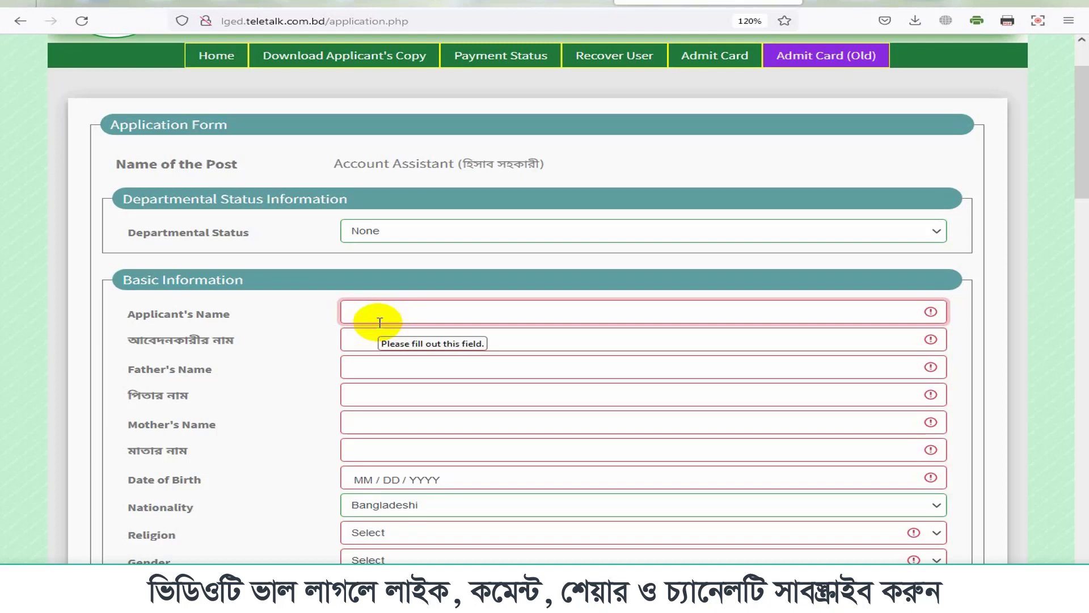
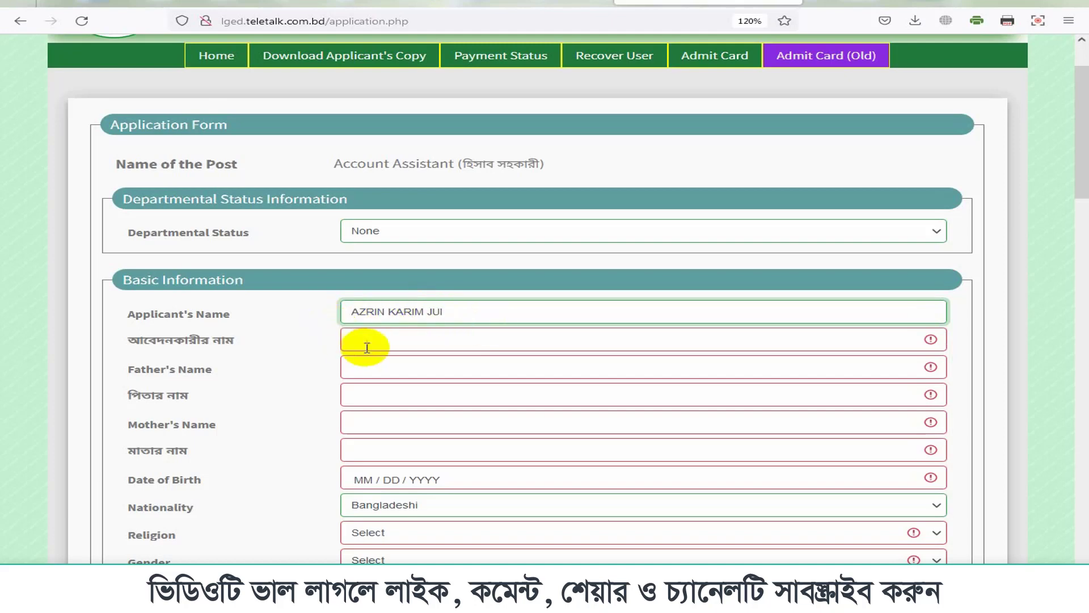
pyautogui.click(448, 311)
pyautogui.moveTo(447, 311); pyautogui.dragTo(311, 308)
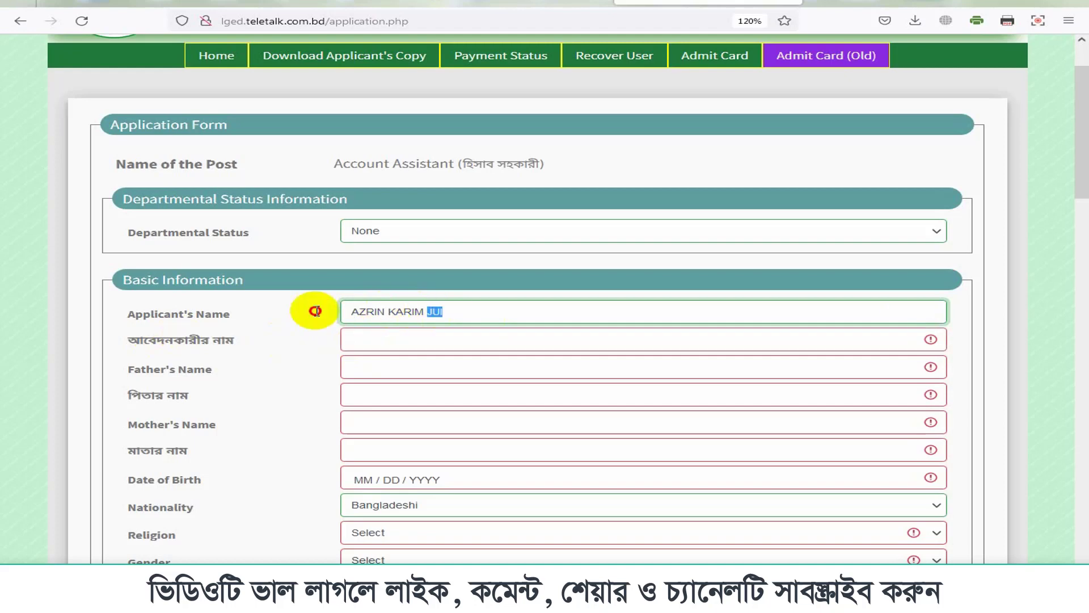
pyautogui.click(374, 341)
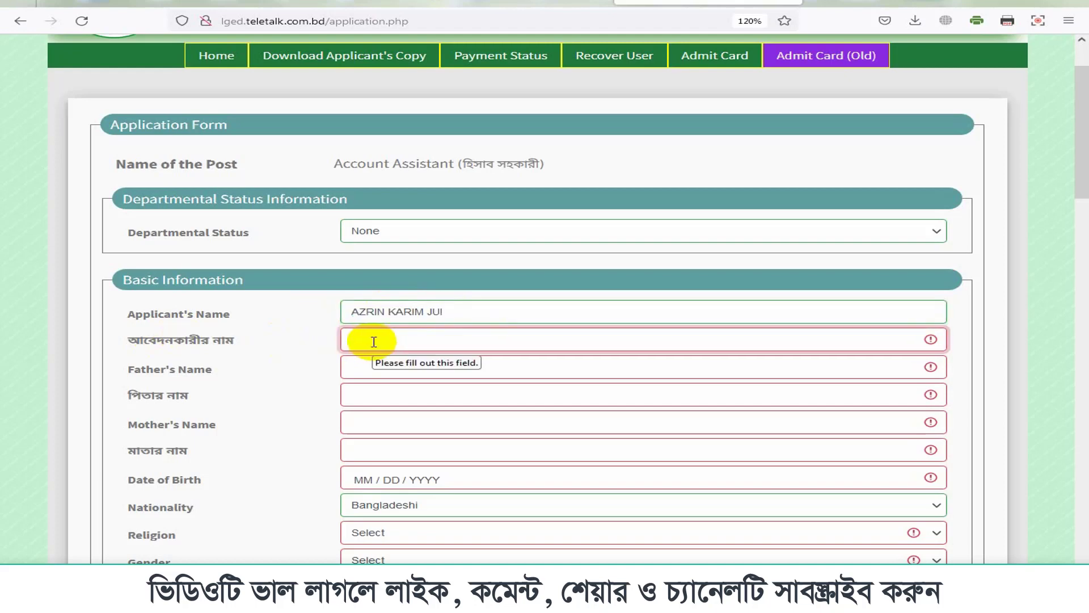
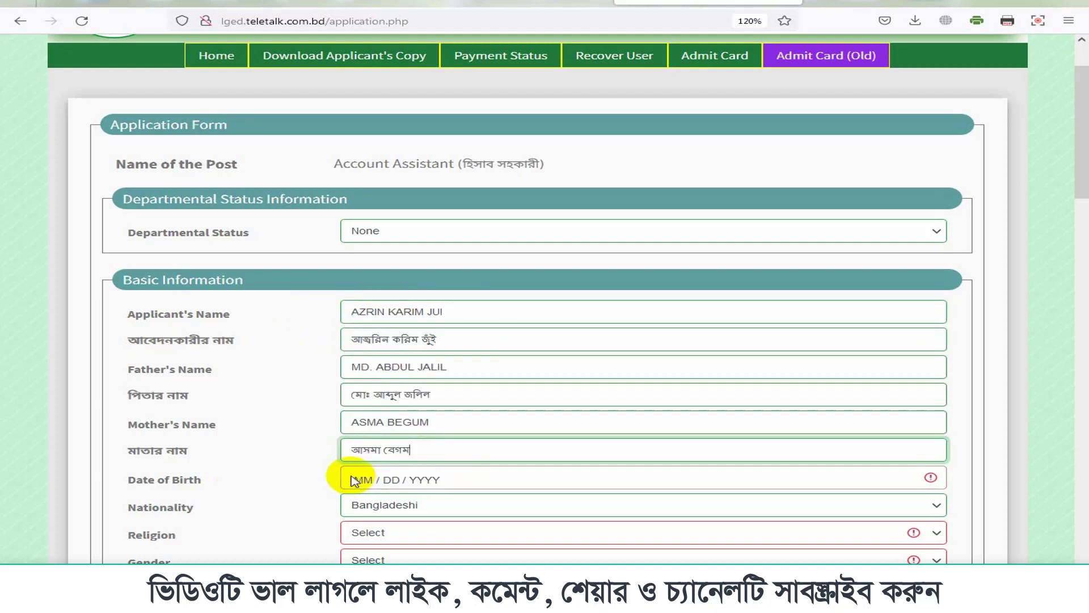
pyautogui.click(377, 482)
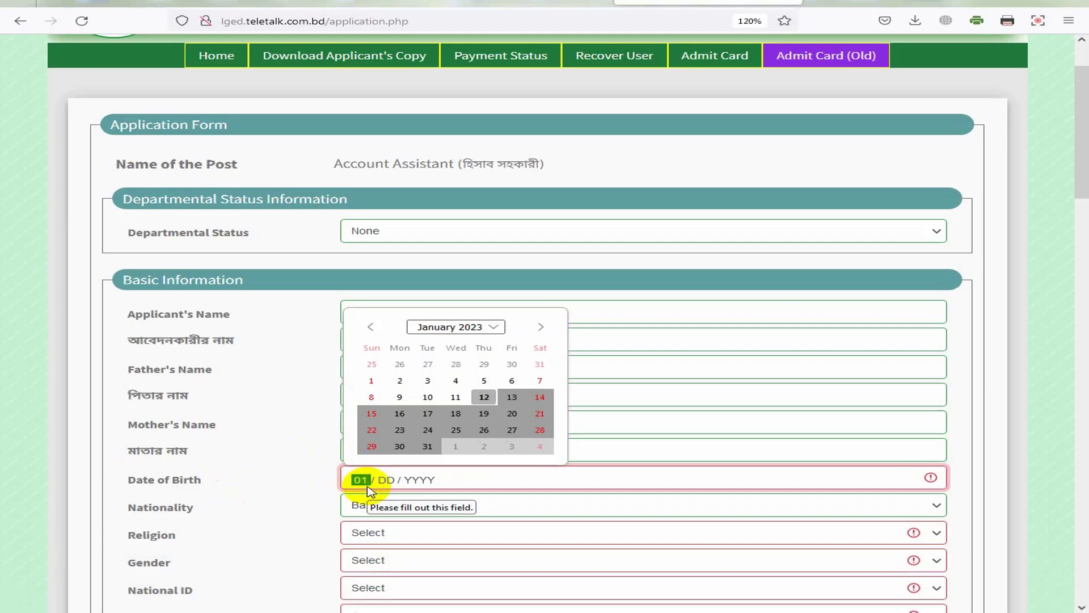
pyautogui.write('12')
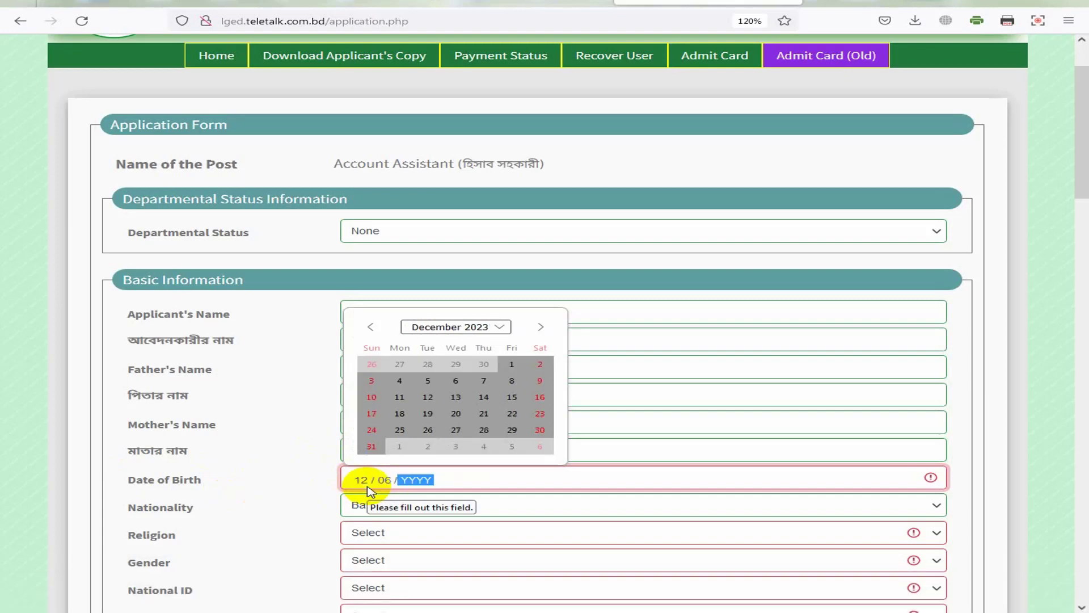
pyautogui.write('199')
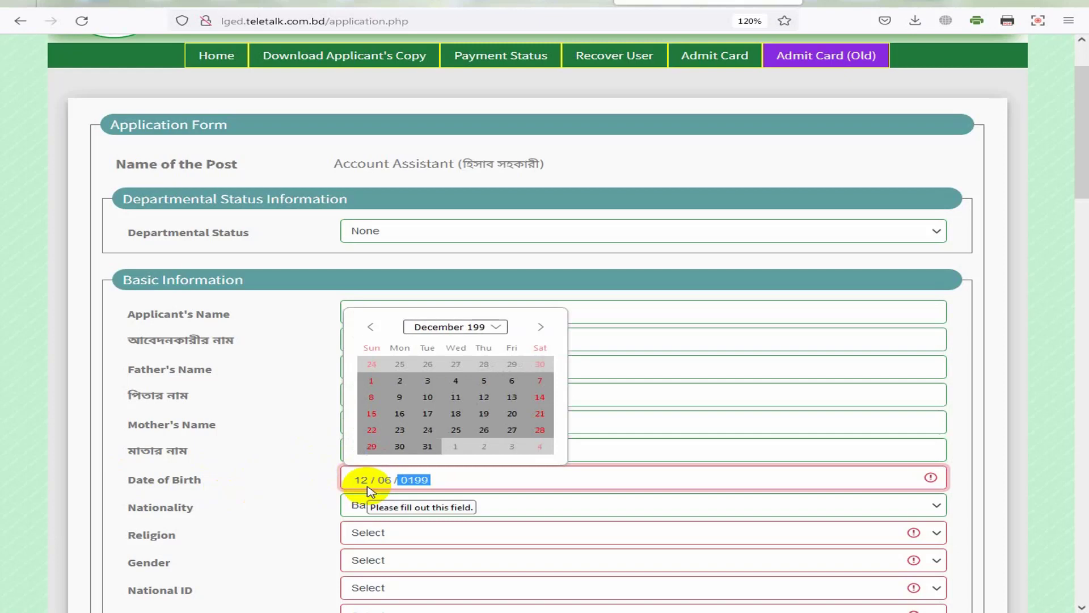
pyautogui.write('6')
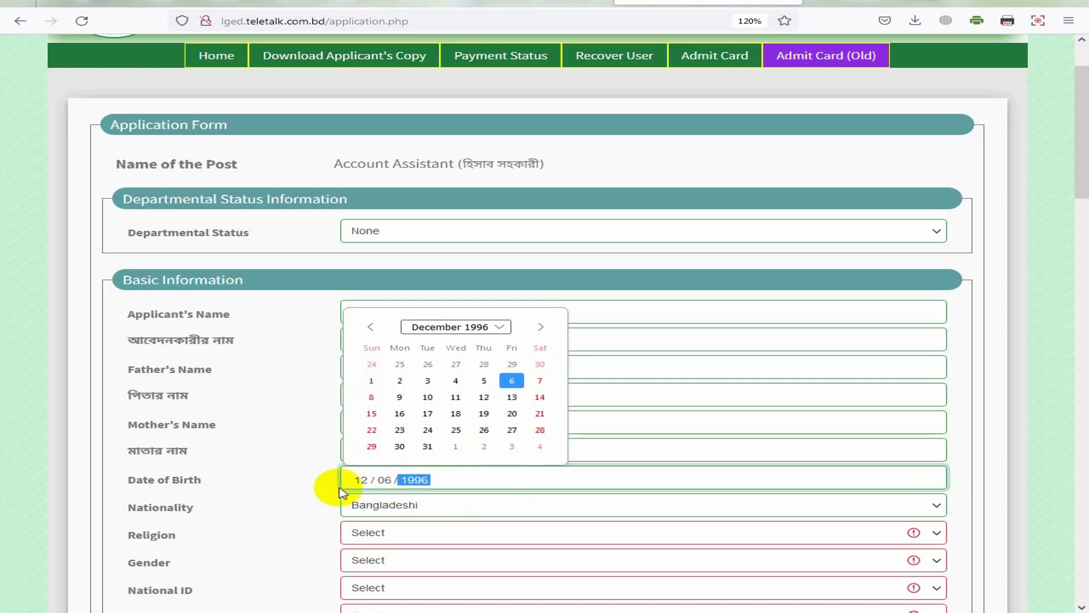
pyautogui.click(340, 492)
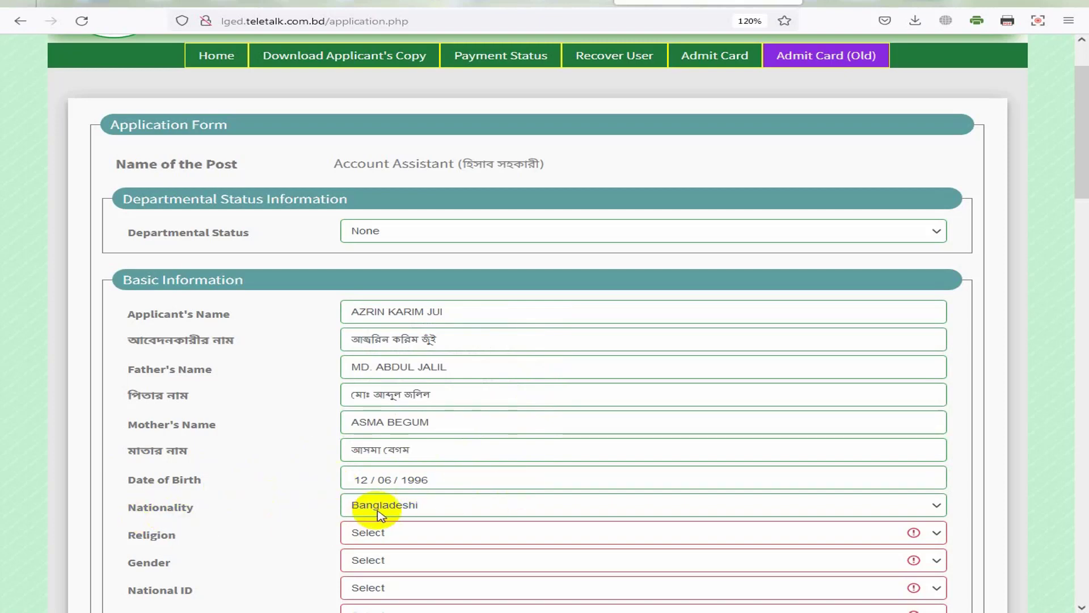
# Step: Set nationality to Bangladeshi, religion to Islam and gender to Female
pyautogui.click(411, 505)
pyautogui.click(379, 542)
pyautogui.click(405, 534)
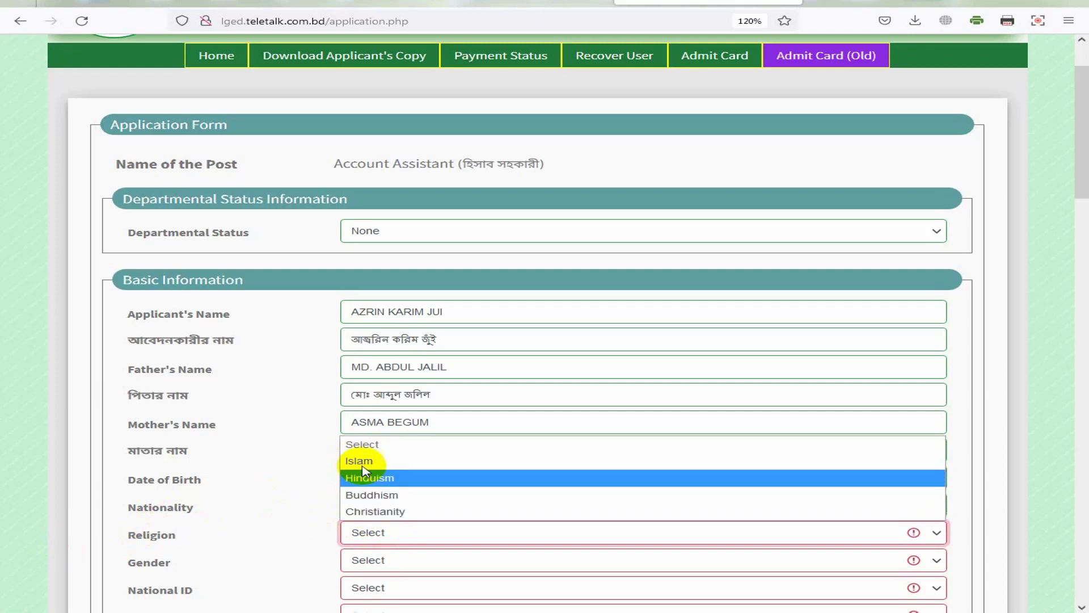
pyautogui.click(361, 445)
pyautogui.click(363, 469)
pyautogui.scroll(-5, 386, 539)
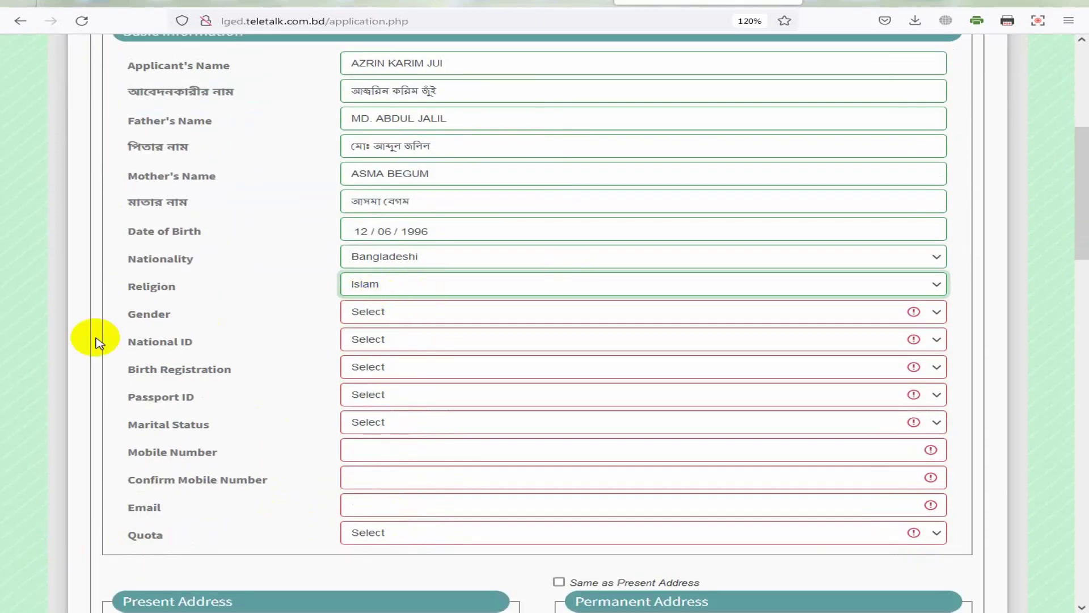
pyautogui.click(369, 315)
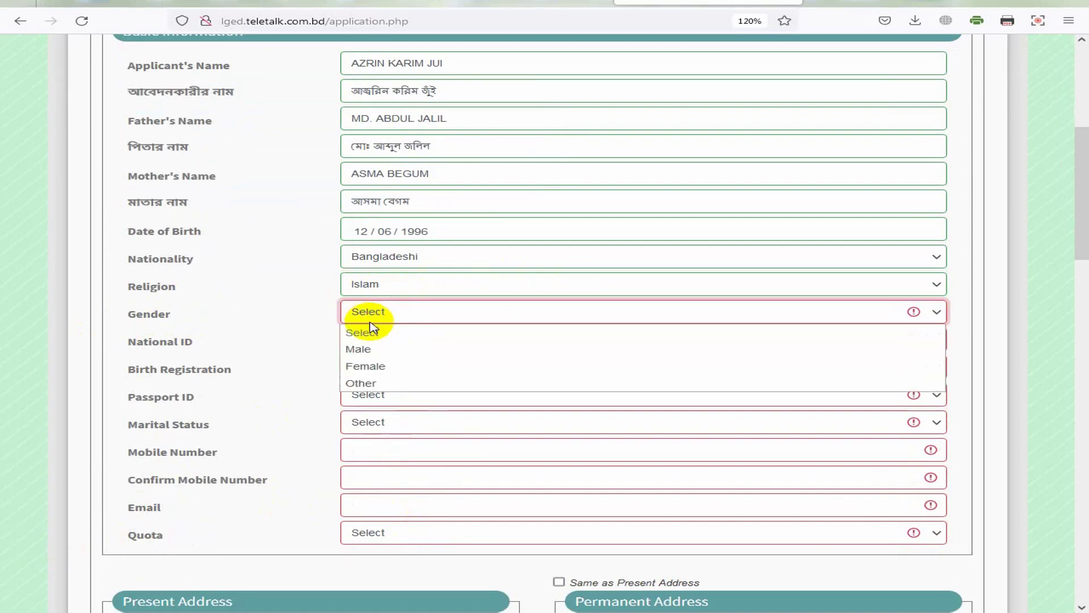
pyautogui.click(366, 368)
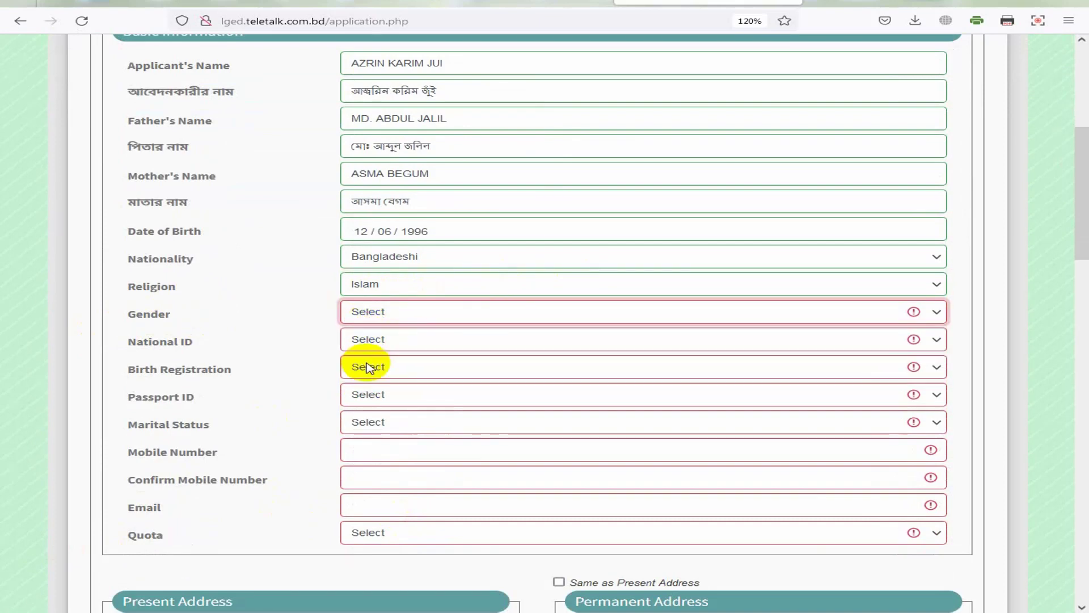
# Step: Set National ID to Yes and paste in the ID number
pyautogui.click(354, 344)
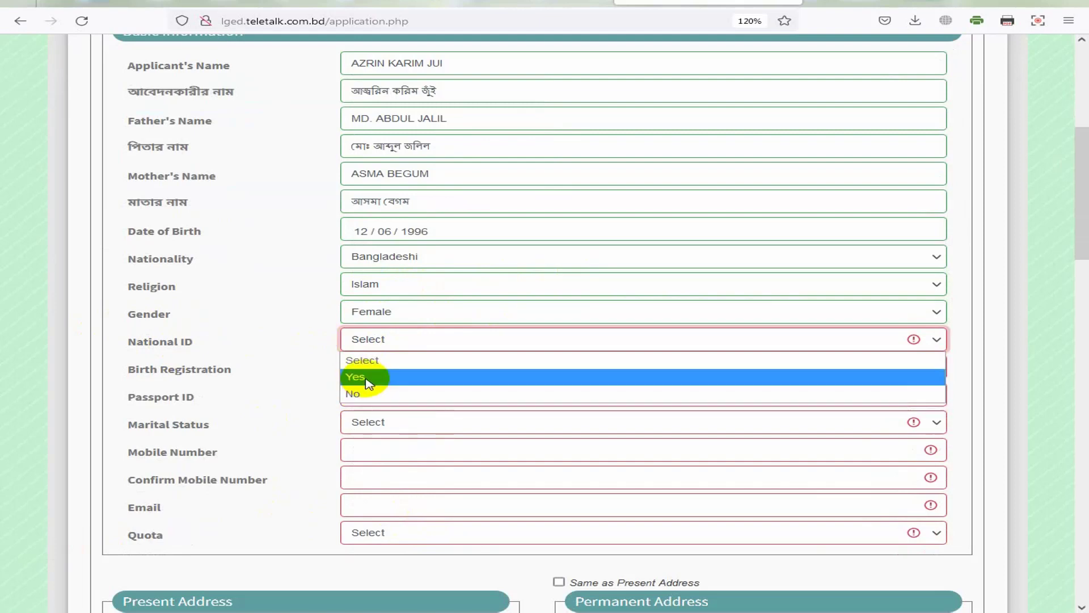
pyautogui.click(365, 378)
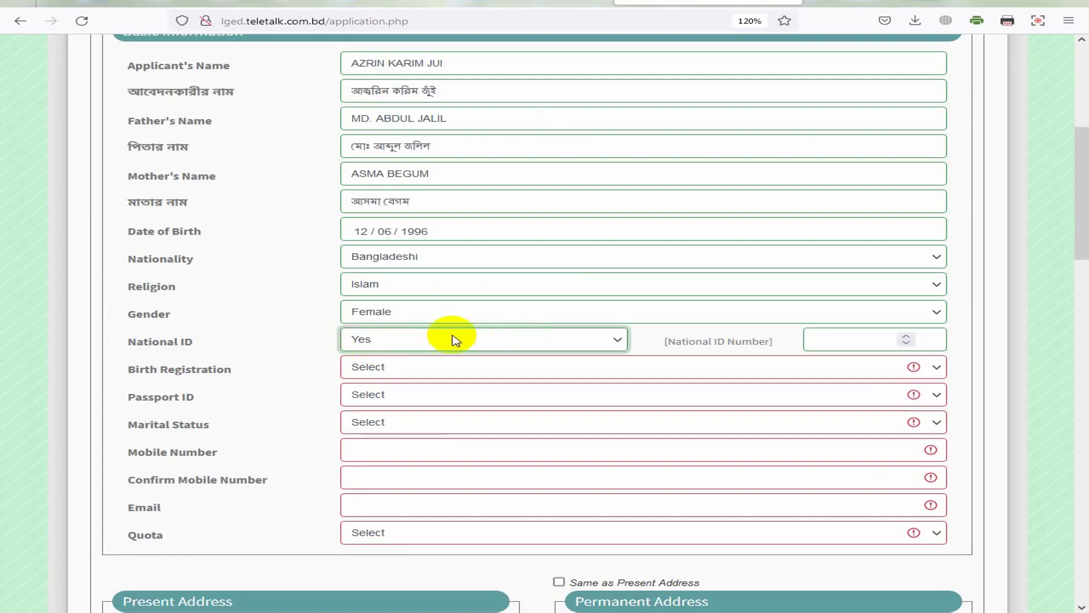
pyautogui.click(844, 339)
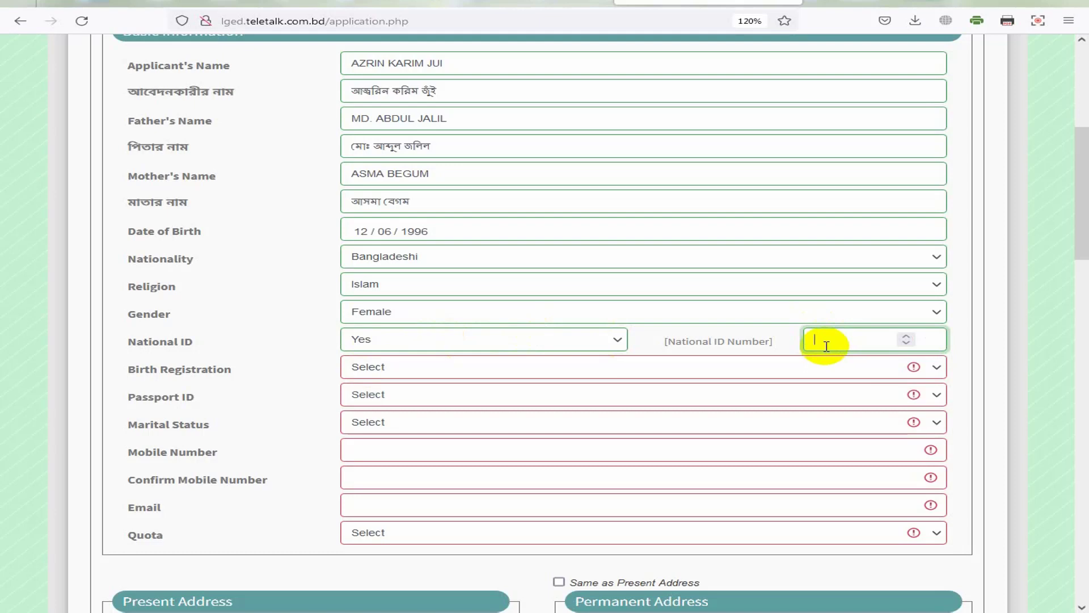
pyautogui.hotkey('ctrl', 'v')
# Step: Set both Birth Registration and Passport ID to No
pyautogui.click(389, 372)
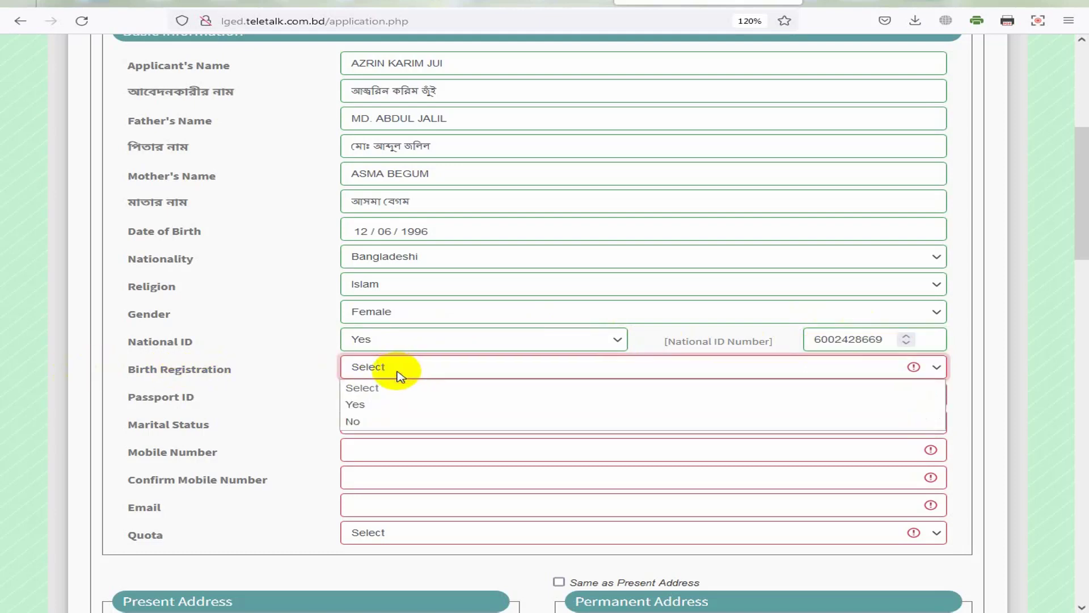
pyautogui.click(360, 405)
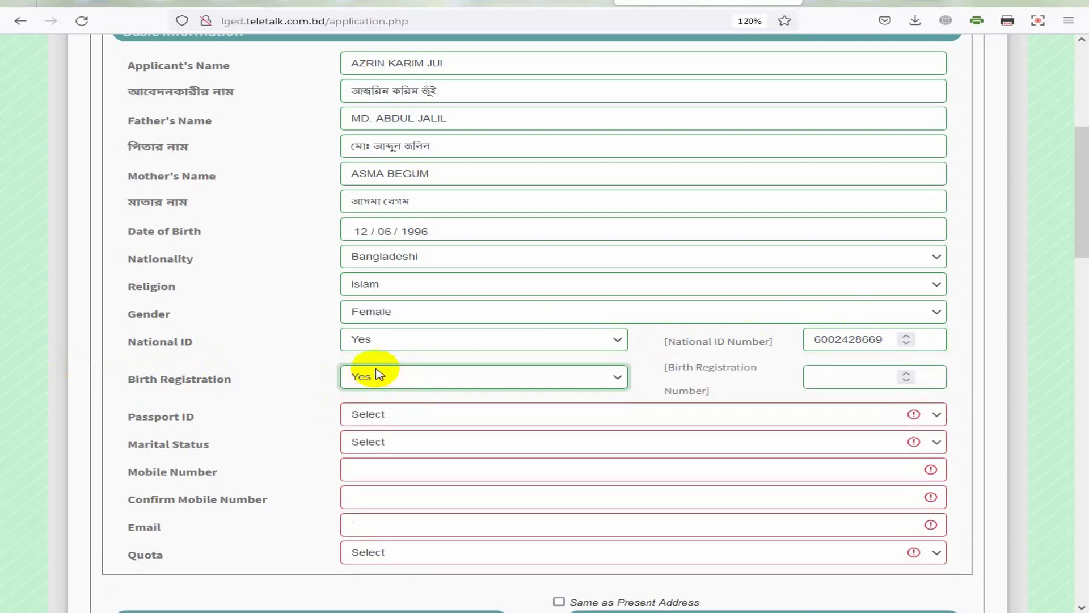
pyautogui.click(853, 377)
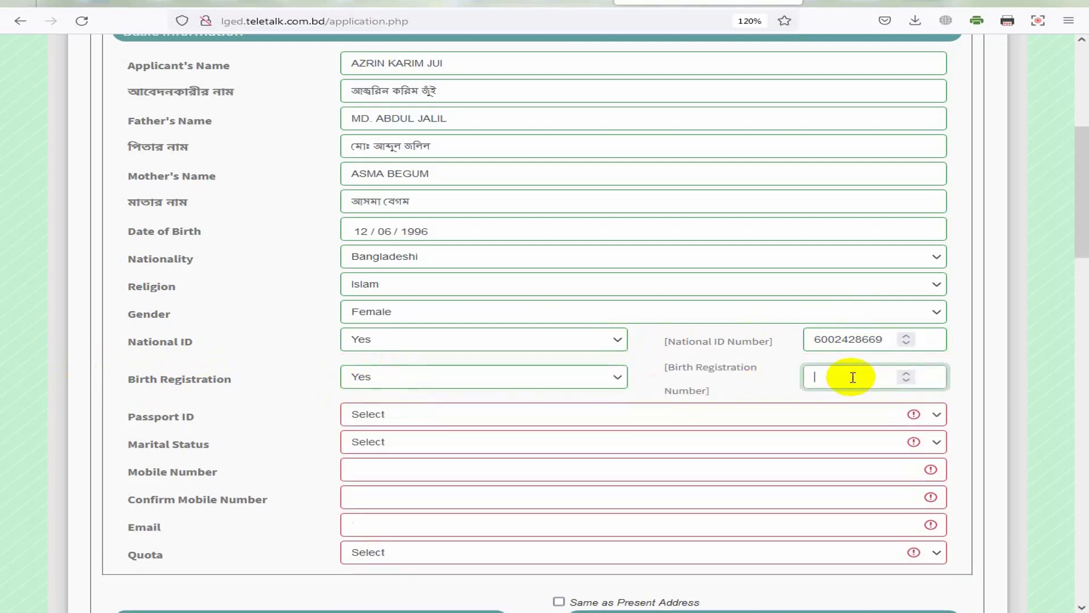
pyautogui.click(451, 376)
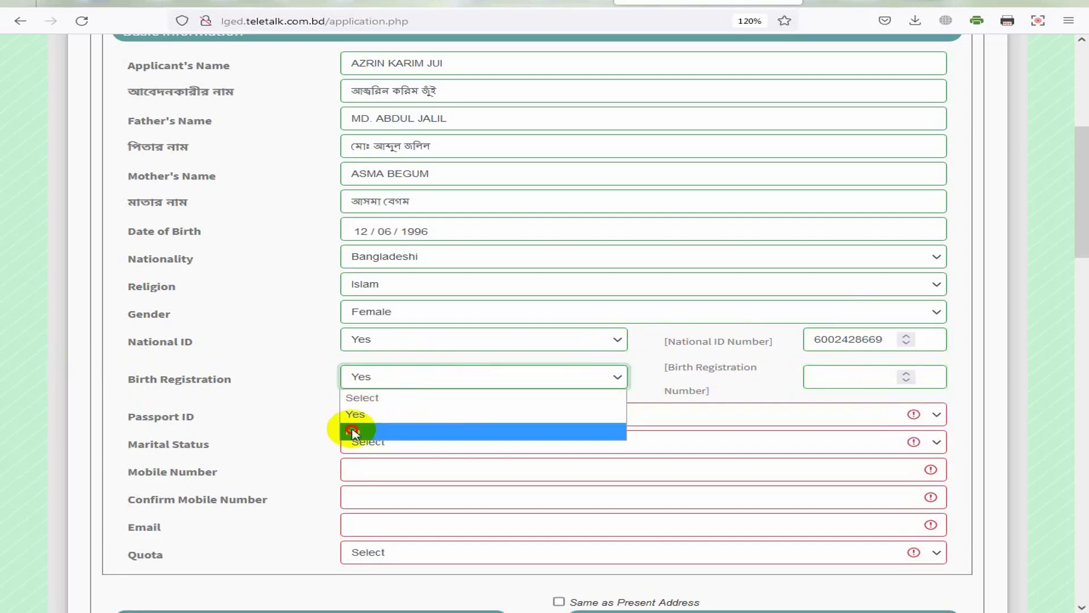
pyautogui.click(353, 433)
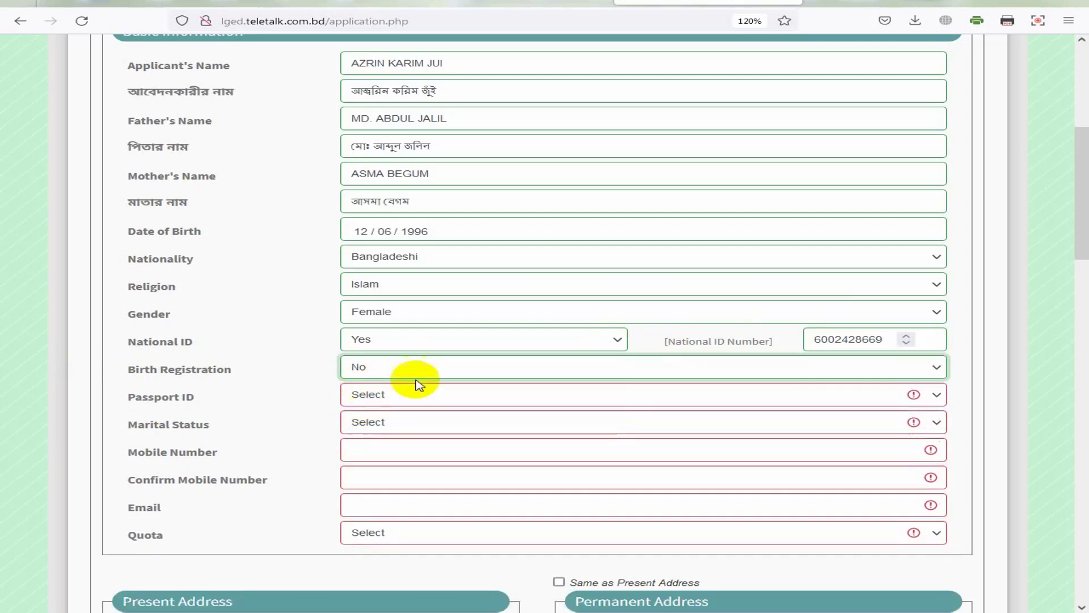
pyautogui.click(351, 404)
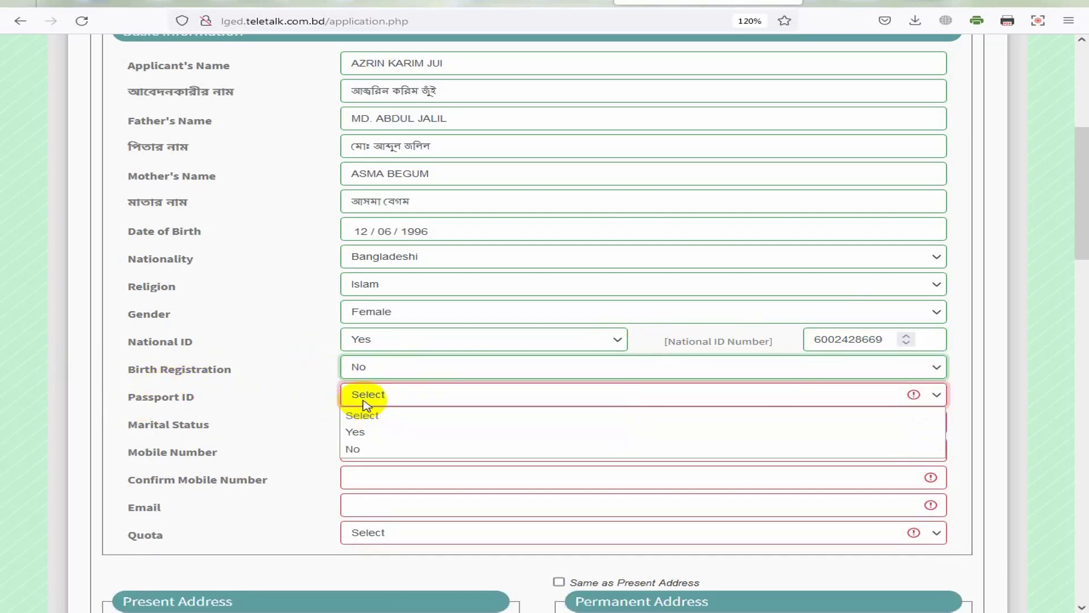
pyautogui.click(369, 449)
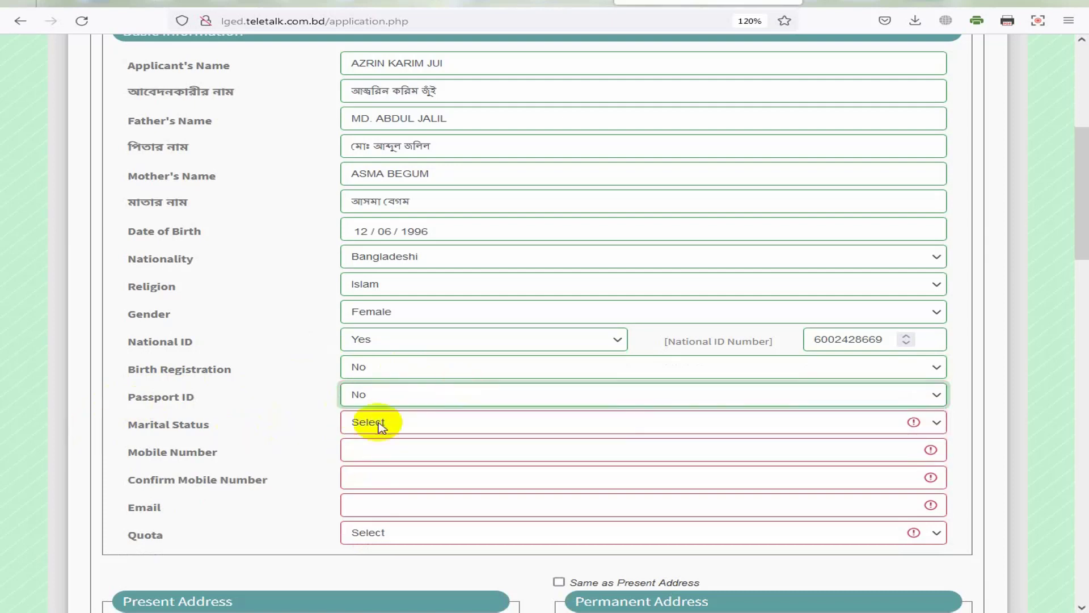
pyautogui.click(380, 424)
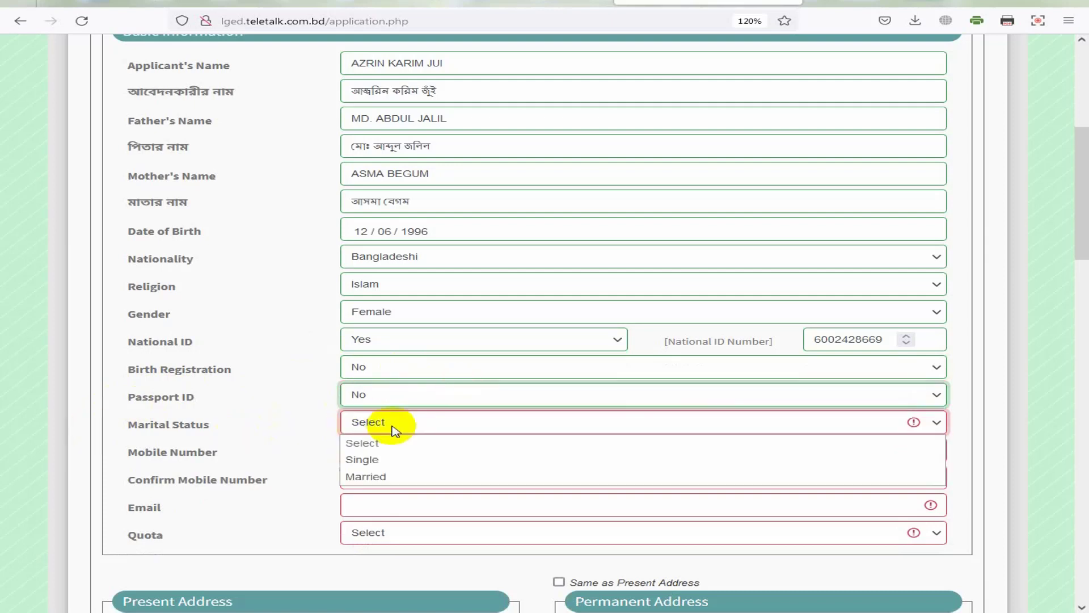
# Step: Set Marital Status to Married and enter the spouse's name
pyautogui.click(366, 476)
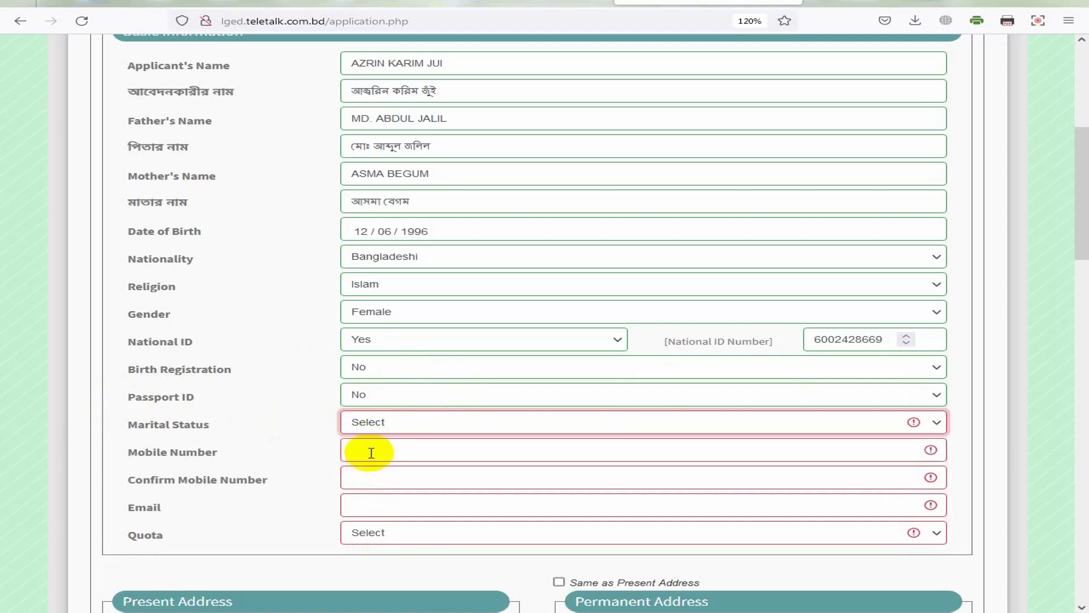
pyautogui.click(851, 424)
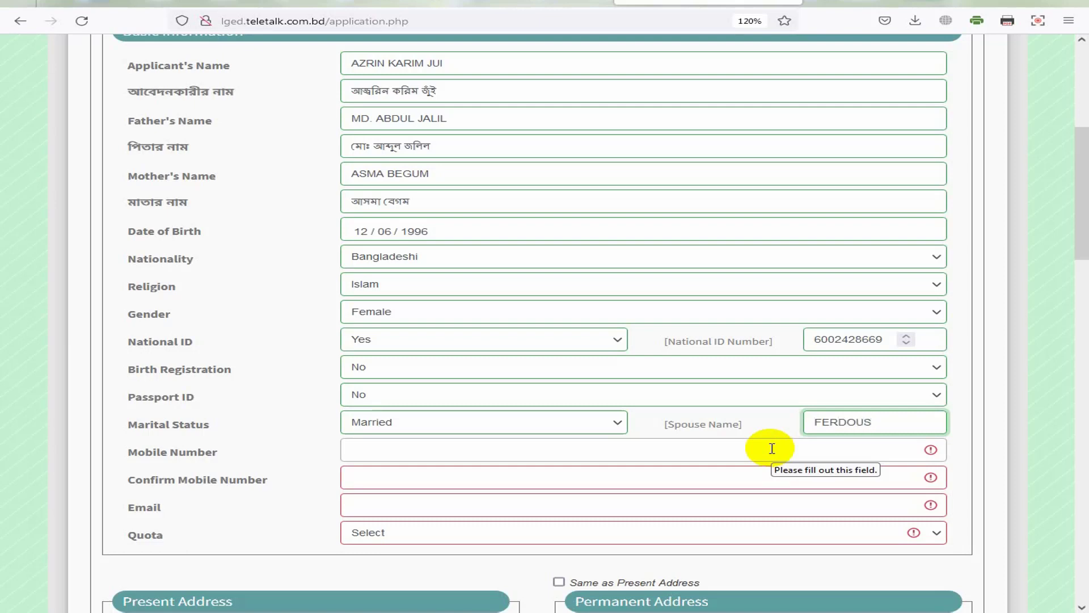
# Step: Enter the mobile number and confirm it in the confirmation field
pyautogui.press('Tab')
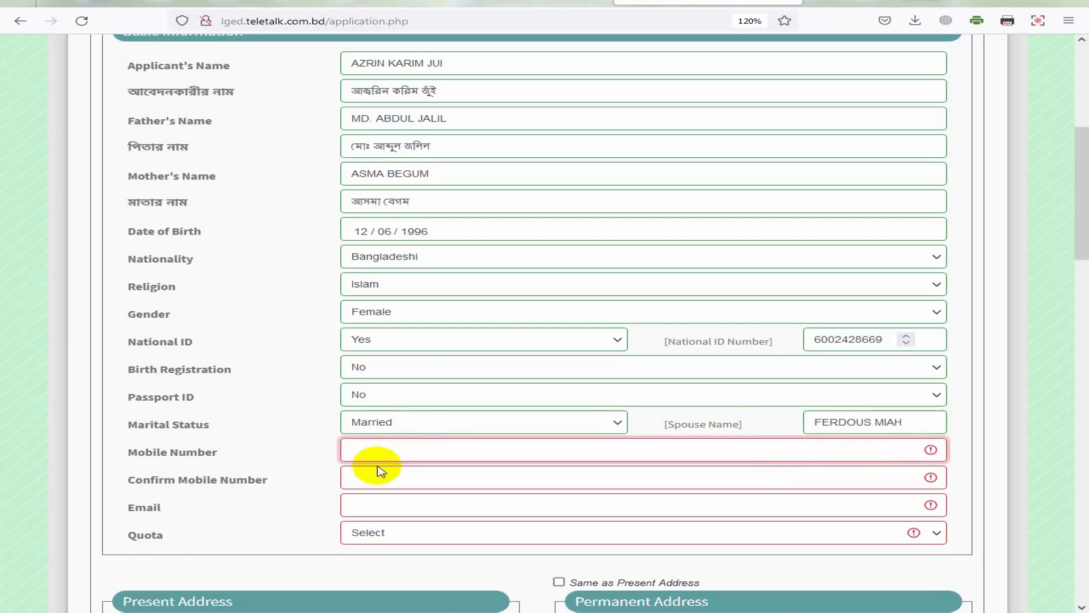
pyautogui.write('0189')
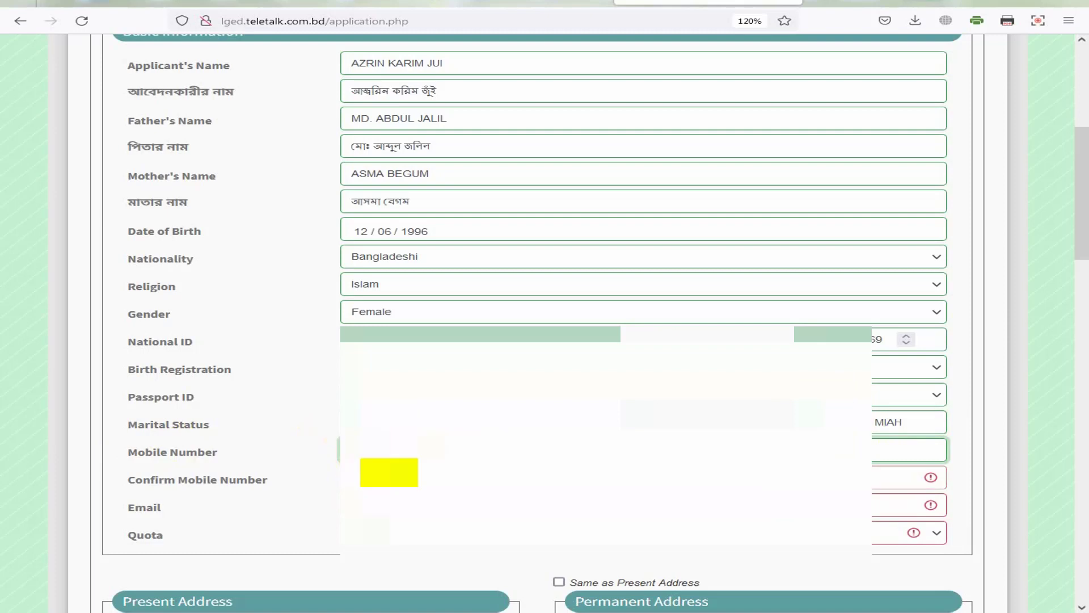
pyautogui.click(374, 483)
pyautogui.write('0')
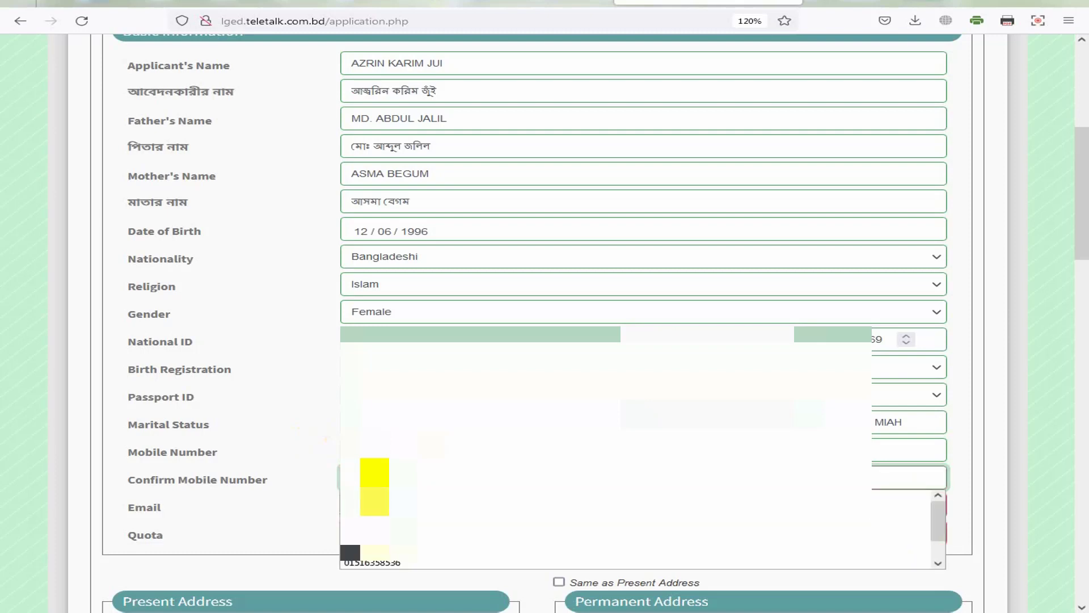
pyautogui.press('Escape')
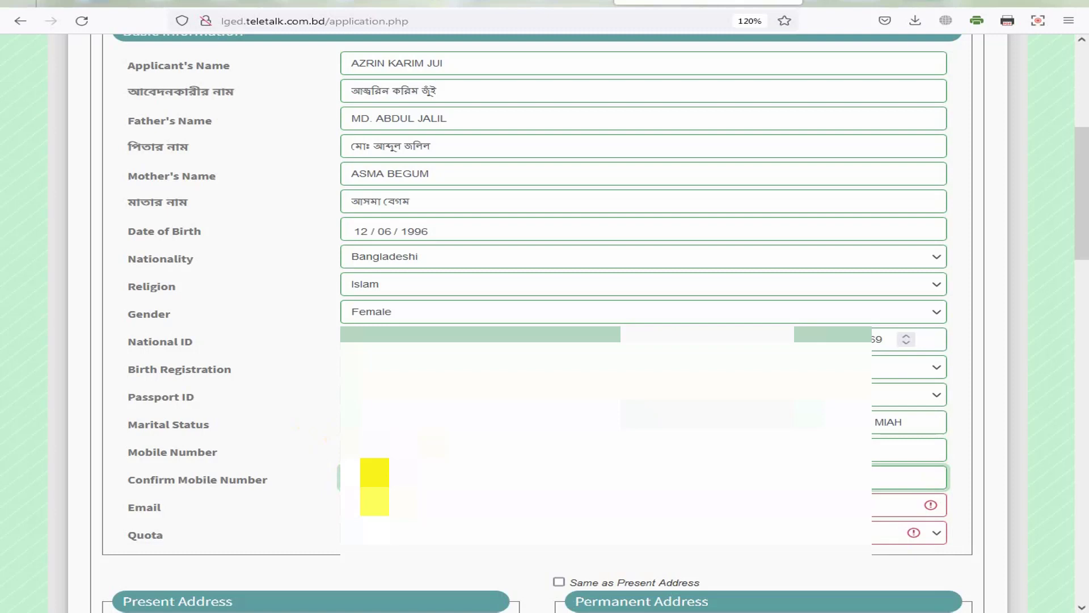
# Step: Choose Non Quota in the Quota dropdown
pyautogui.click(624, 532)
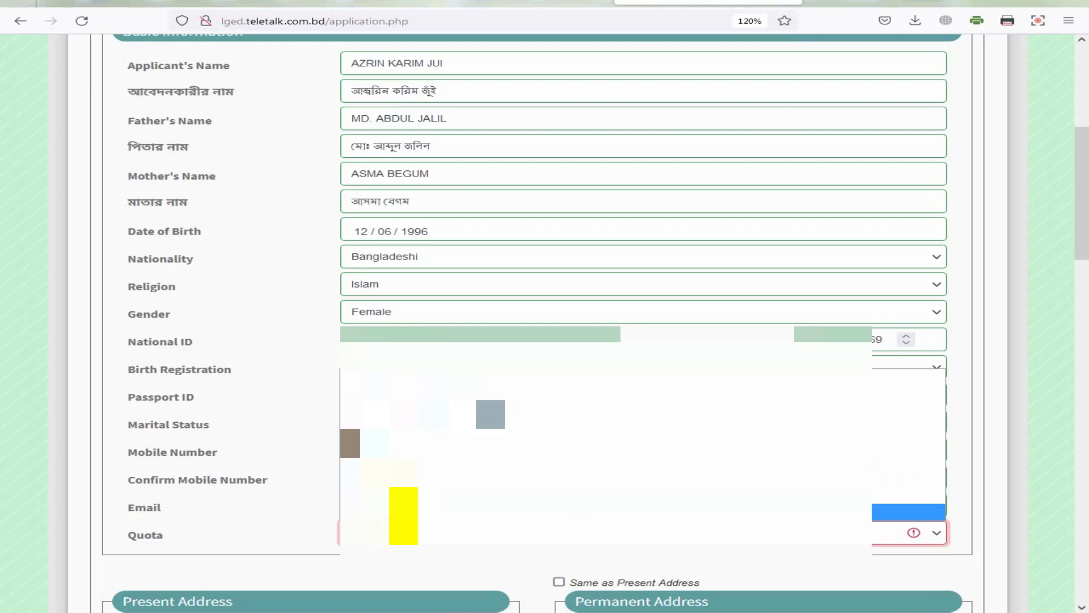
pyautogui.press('Return')
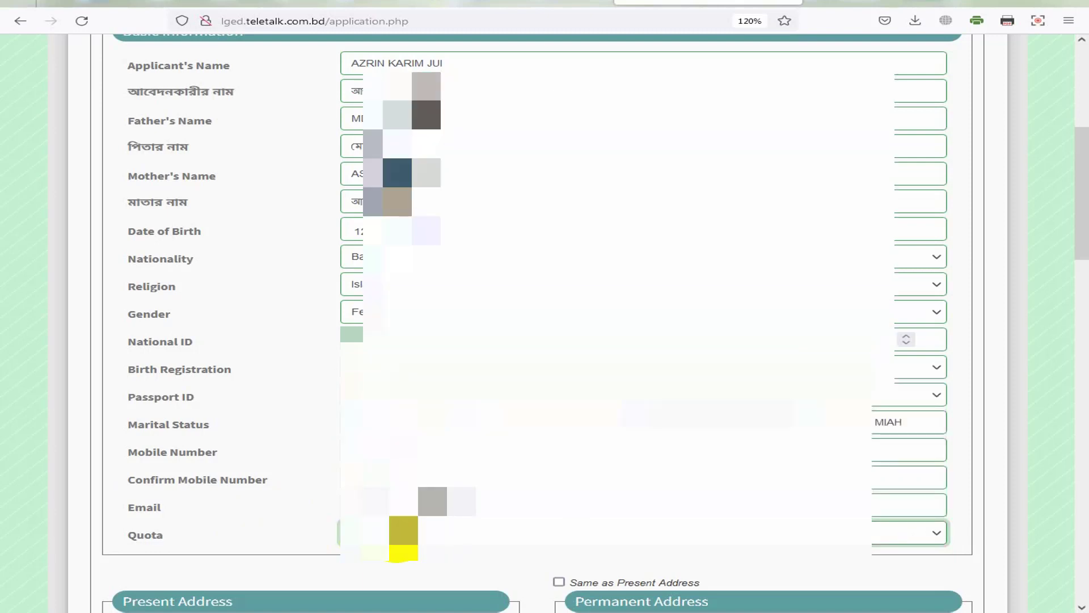
pyautogui.scroll(-3, 519, 488)
pyautogui.scroll(-5, 546, 468)
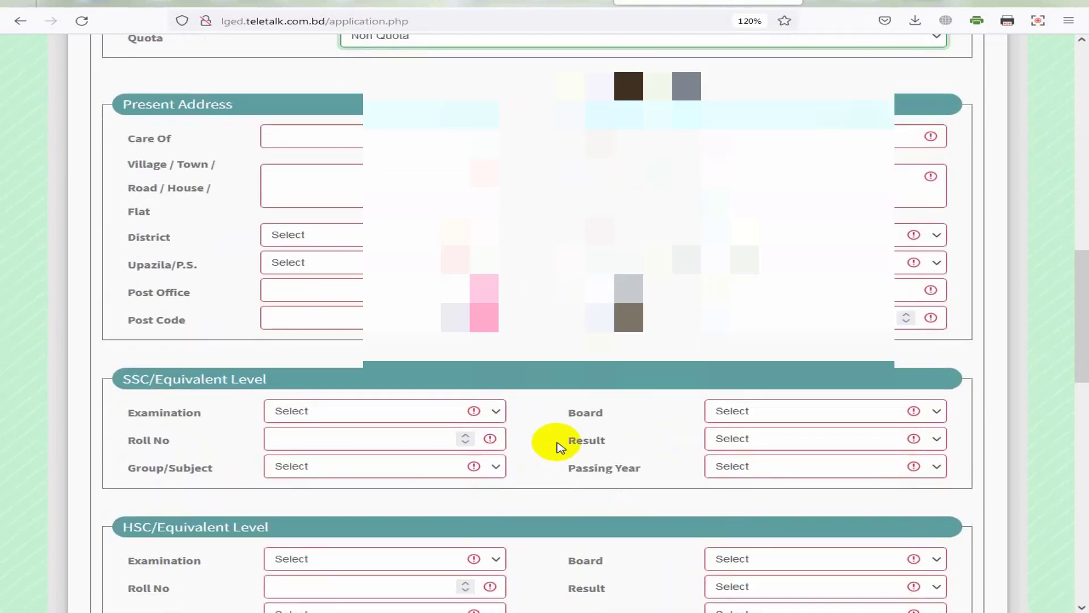
pyautogui.scroll(1, 557, 445)
# Step: Enter the present address Care Of name and move to the village/house field
pyautogui.scroll(-1, 311, 158)
pyautogui.click(312, 144)
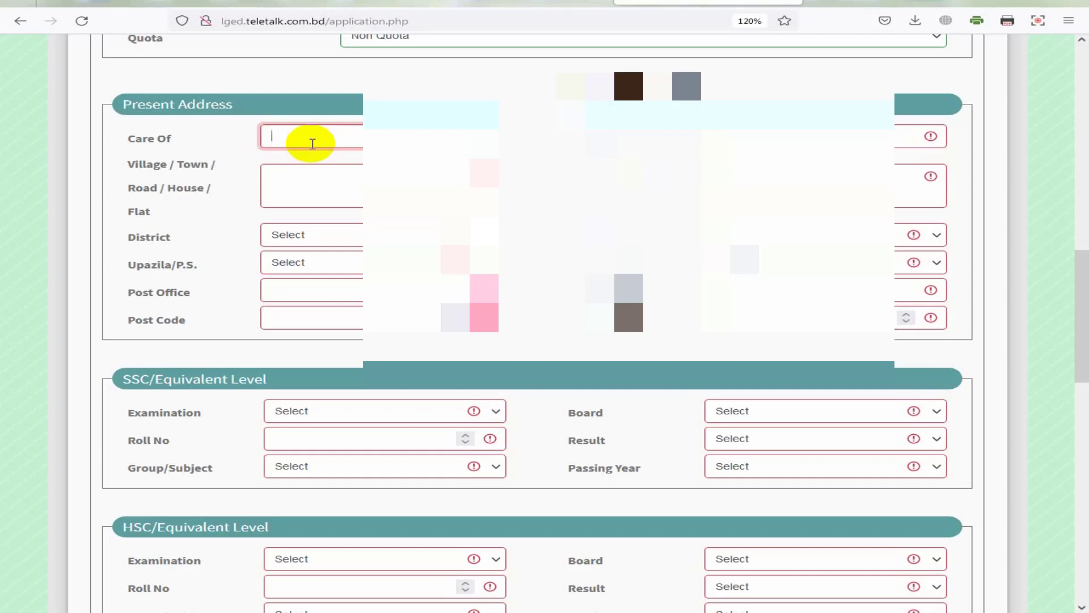
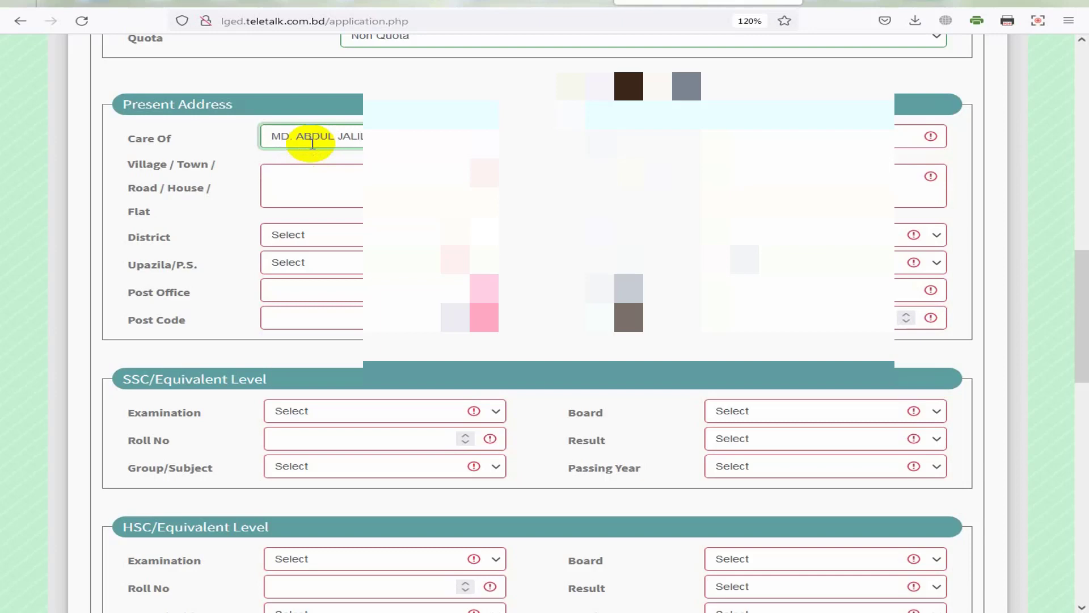
pyautogui.click(324, 186)
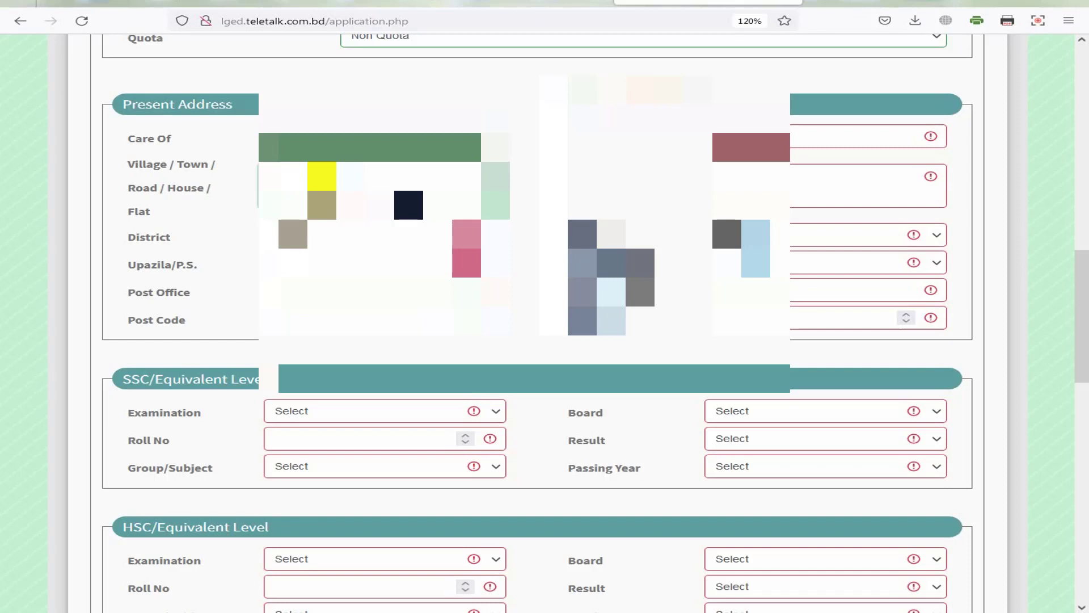
# Step: Choose Chattogram as the present-address district and select its upazila
pyautogui.click(347, 234)
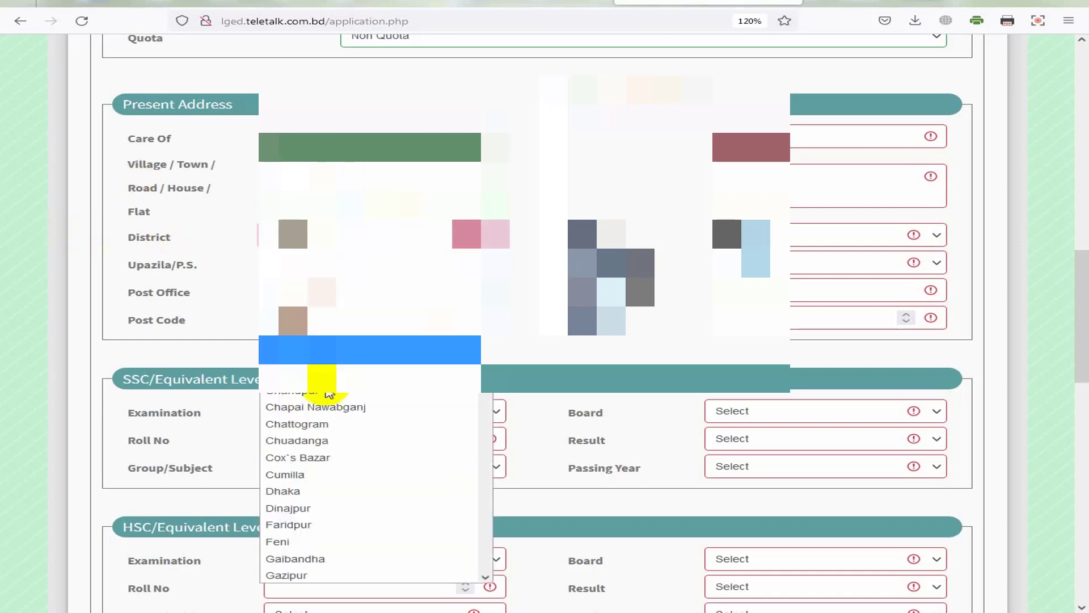
pyautogui.click(288, 423)
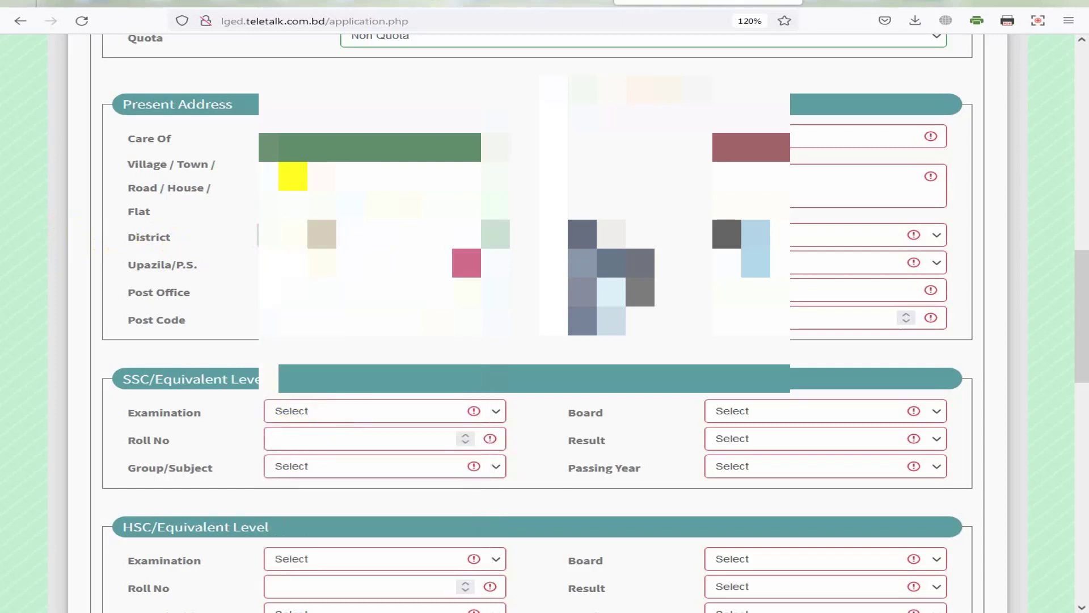
pyautogui.click(292, 263)
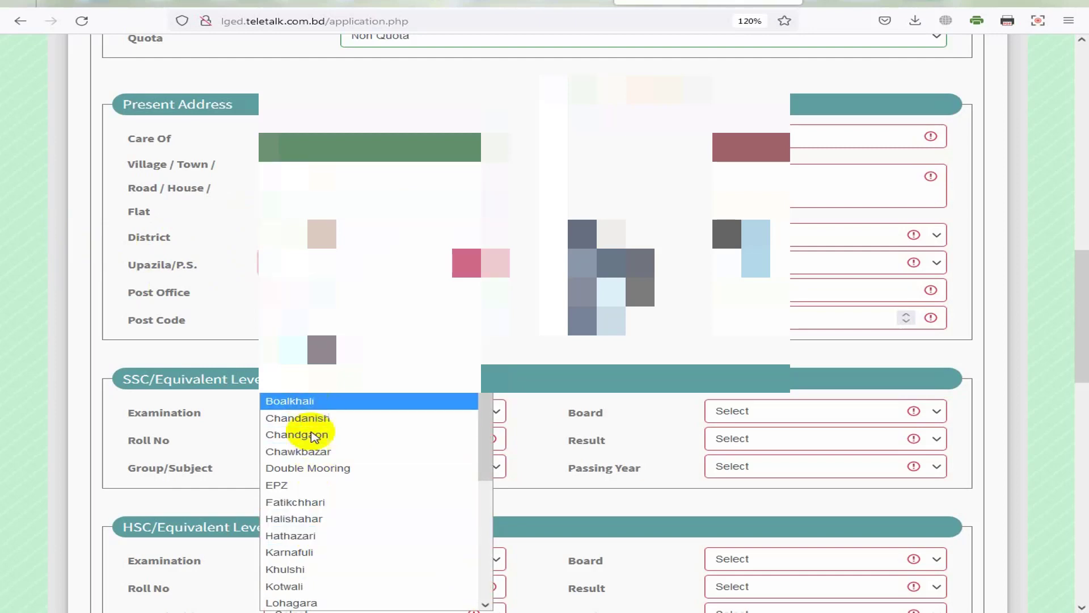
pyautogui.press('k')
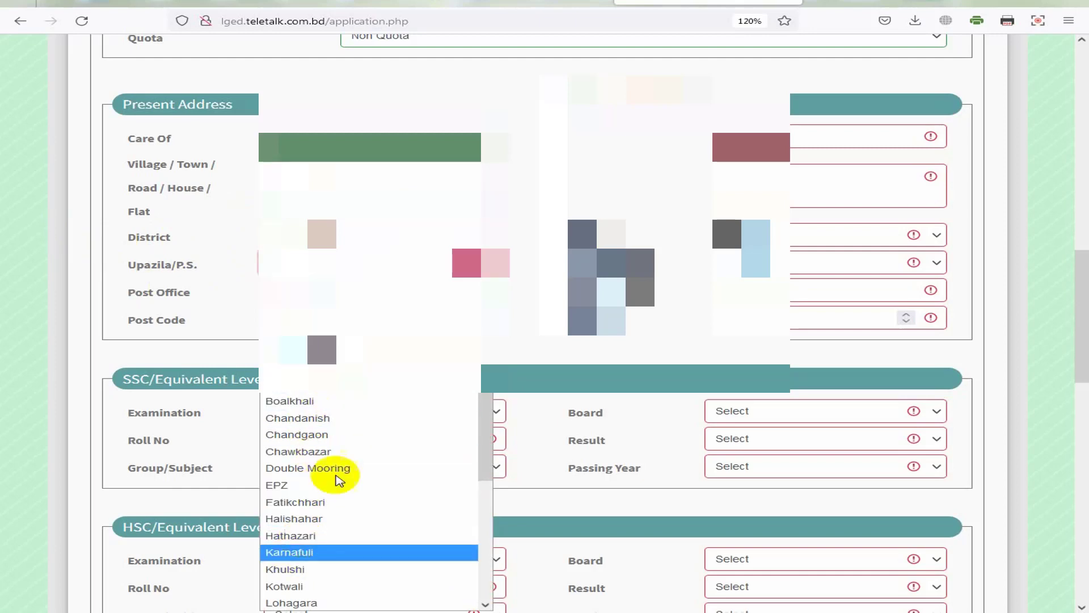
pyautogui.scroll(-2, 339, 480)
pyautogui.press('h')
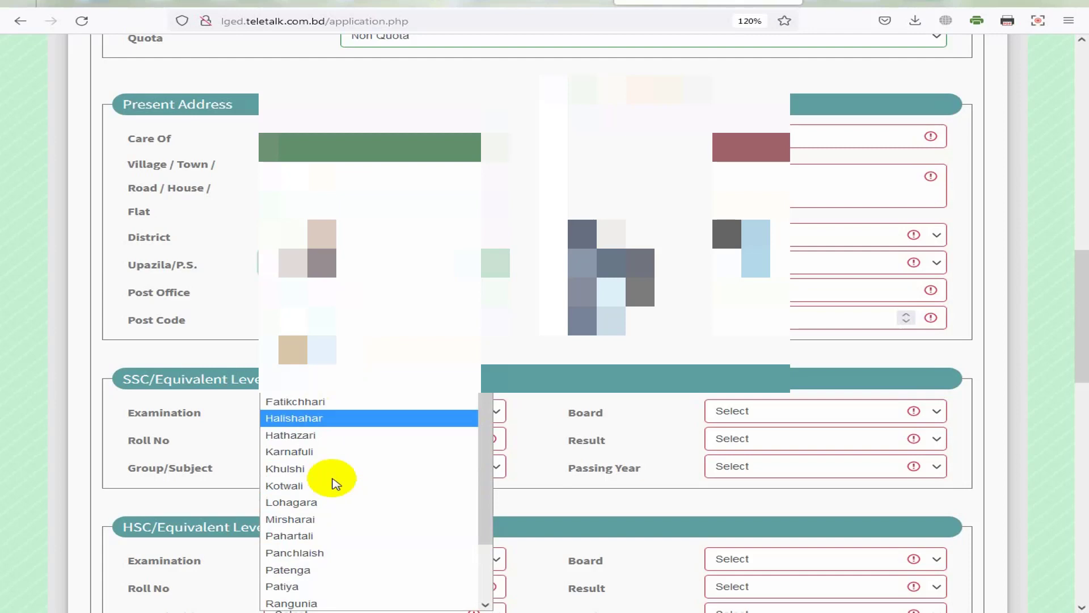
pyautogui.click(274, 422)
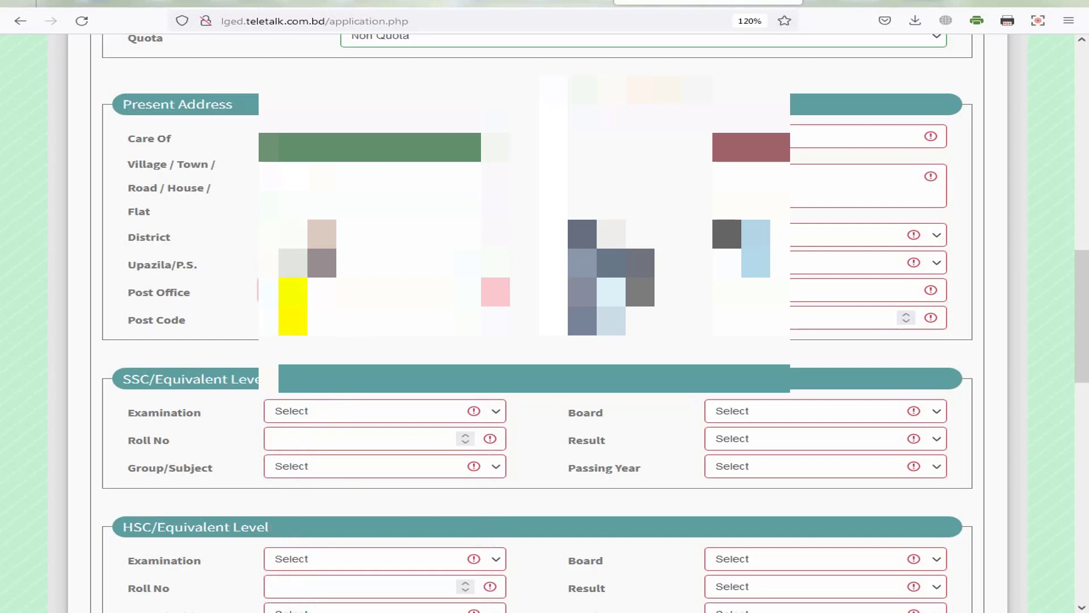
pyautogui.click(727, 198)
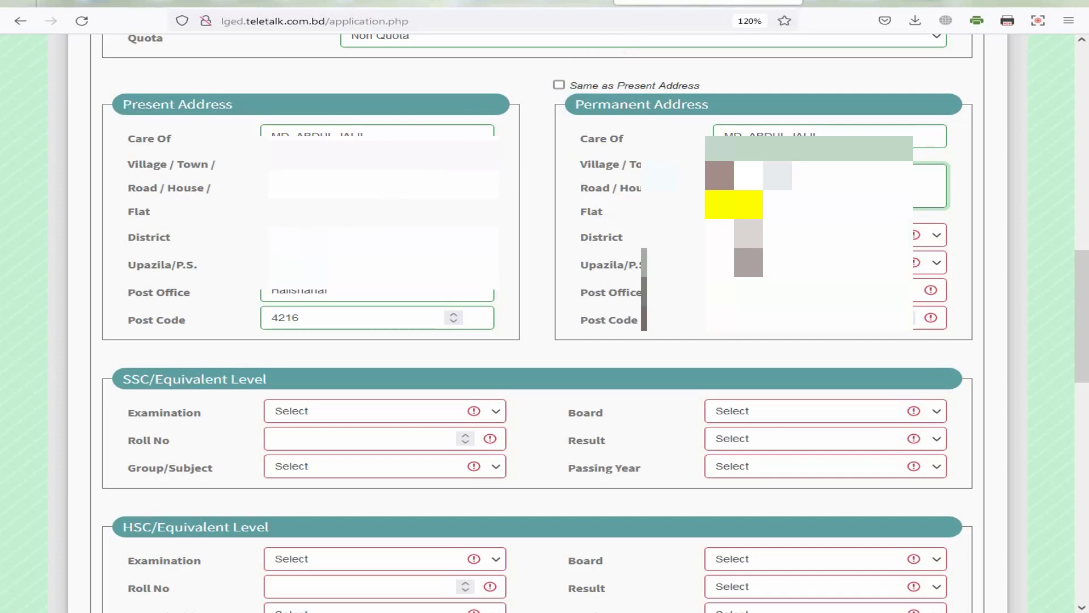
# Step: Scroll down to the SSC/Equivalent Level education section
pyautogui.scroll(-4, 158, 163)
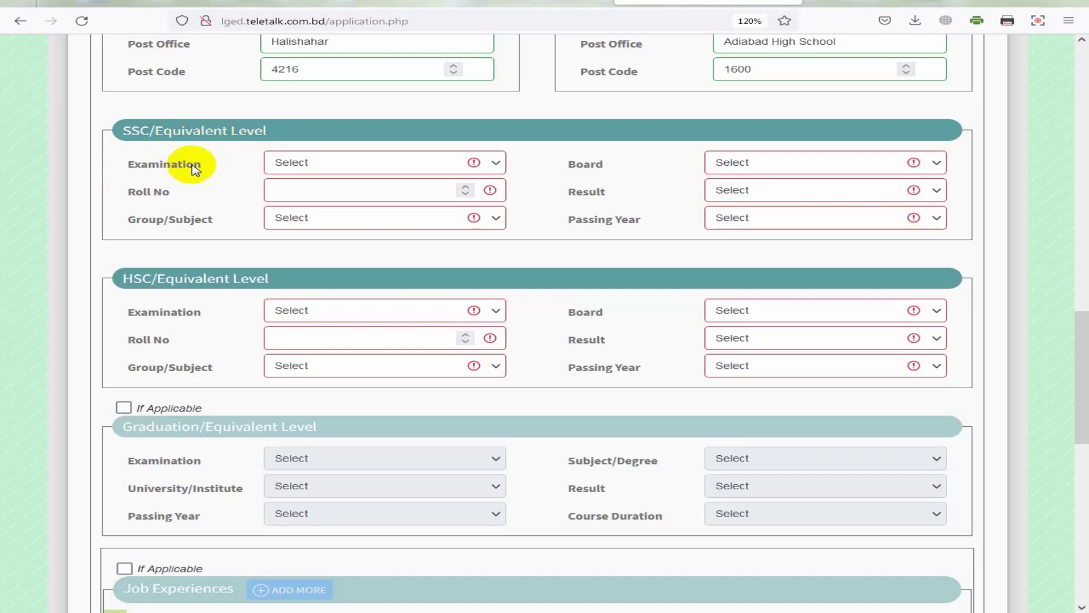
# Step: Choose S.S.C as the exam, enter the roll number, and pick Business Studies
pyautogui.click(313, 162)
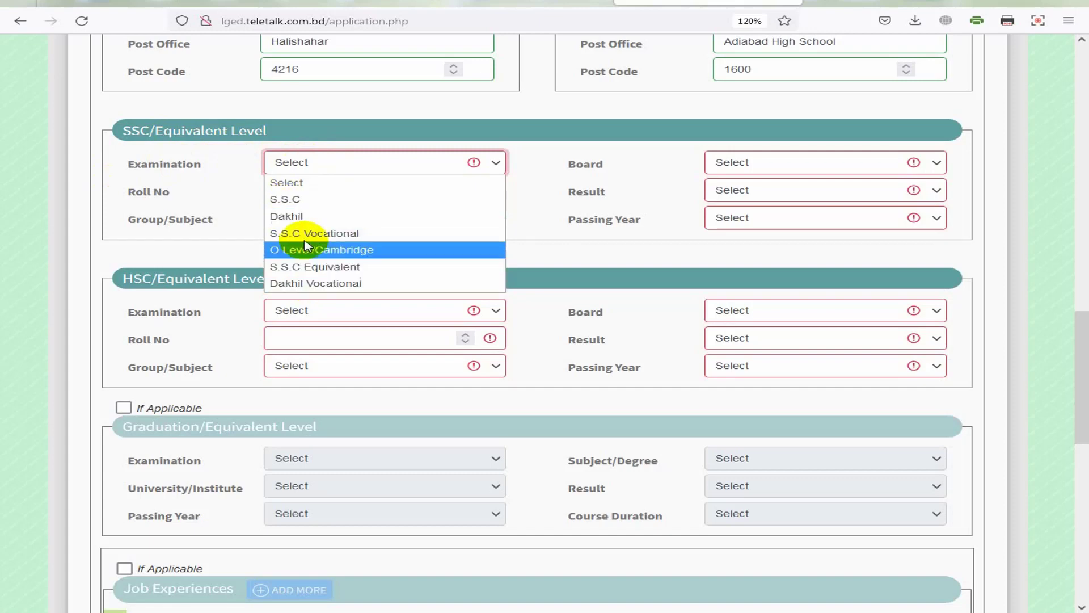
pyautogui.click(312, 199)
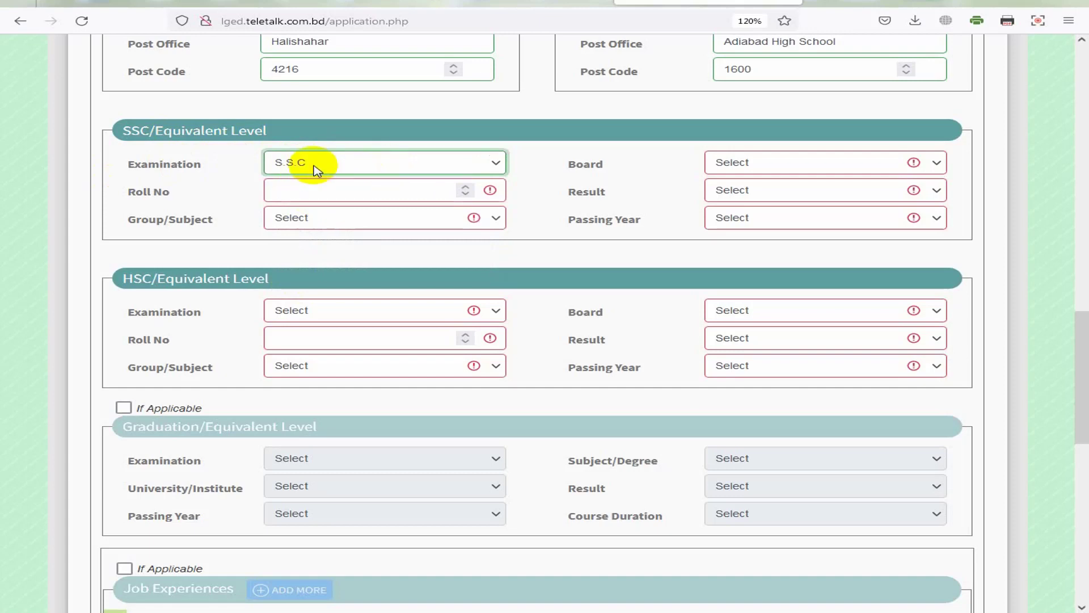
pyautogui.click(304, 191)
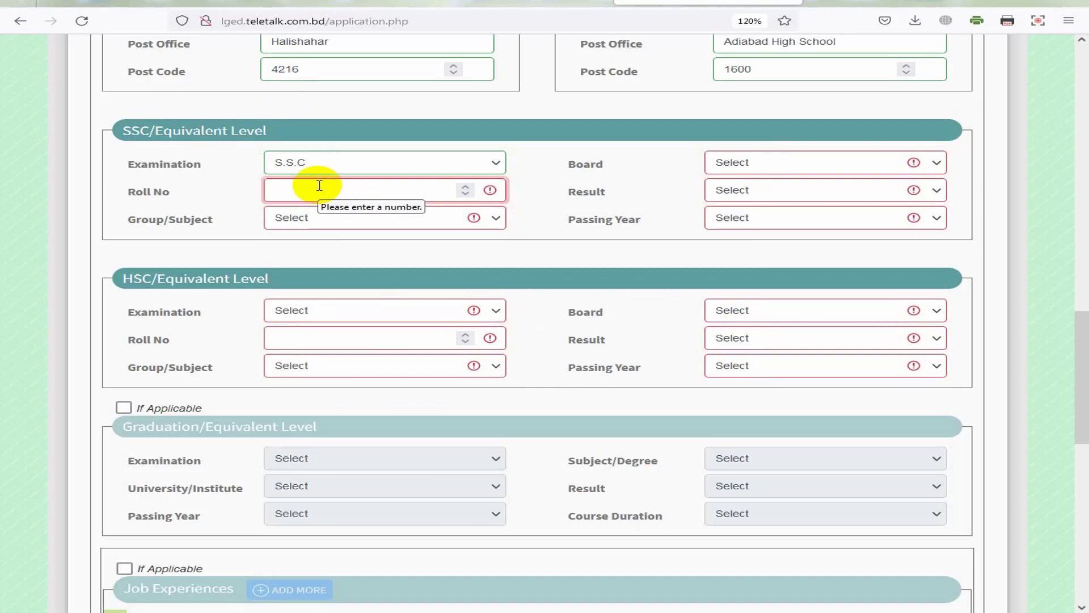
pyautogui.click(317, 217)
pyautogui.click(316, 253)
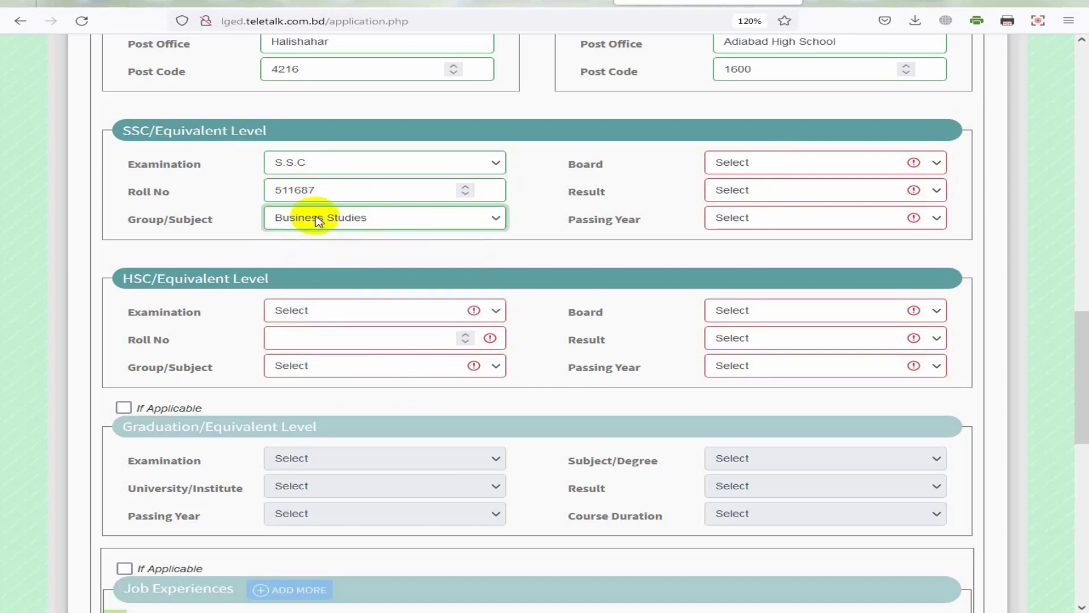
# Step: Set the SSC board to Chittagong, GPA (out of 5) to 4.88, passing year 2013
pyautogui.click(760, 166)
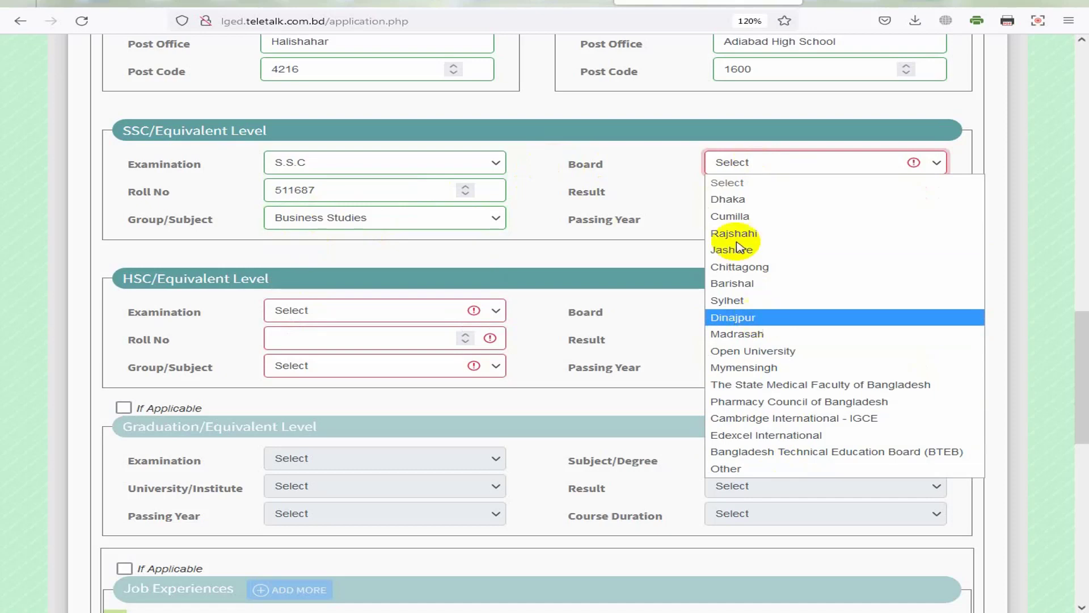
pyautogui.click(744, 278)
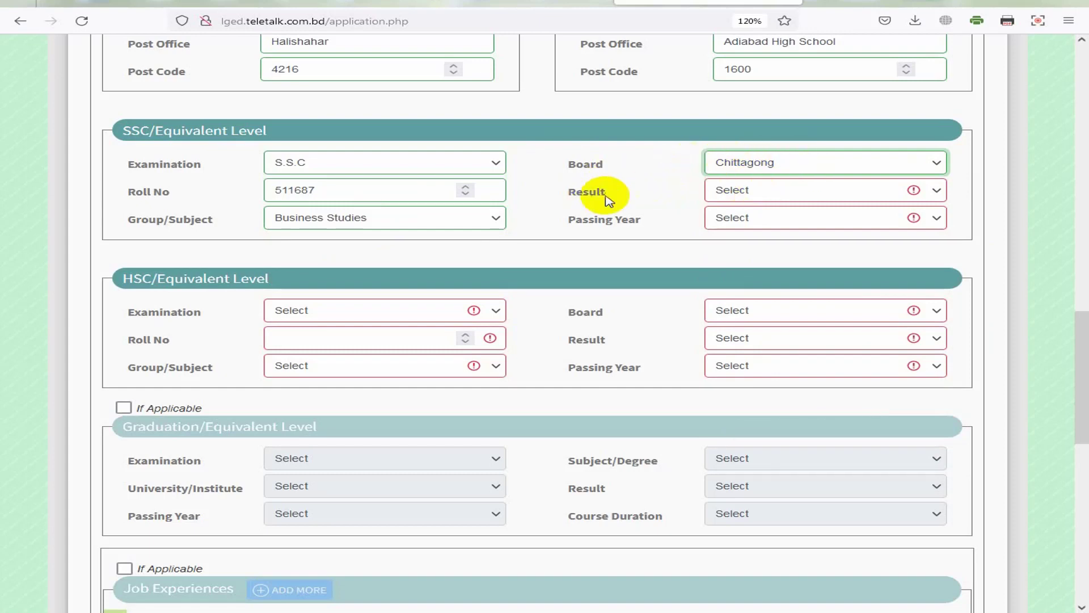
pyautogui.click(746, 191)
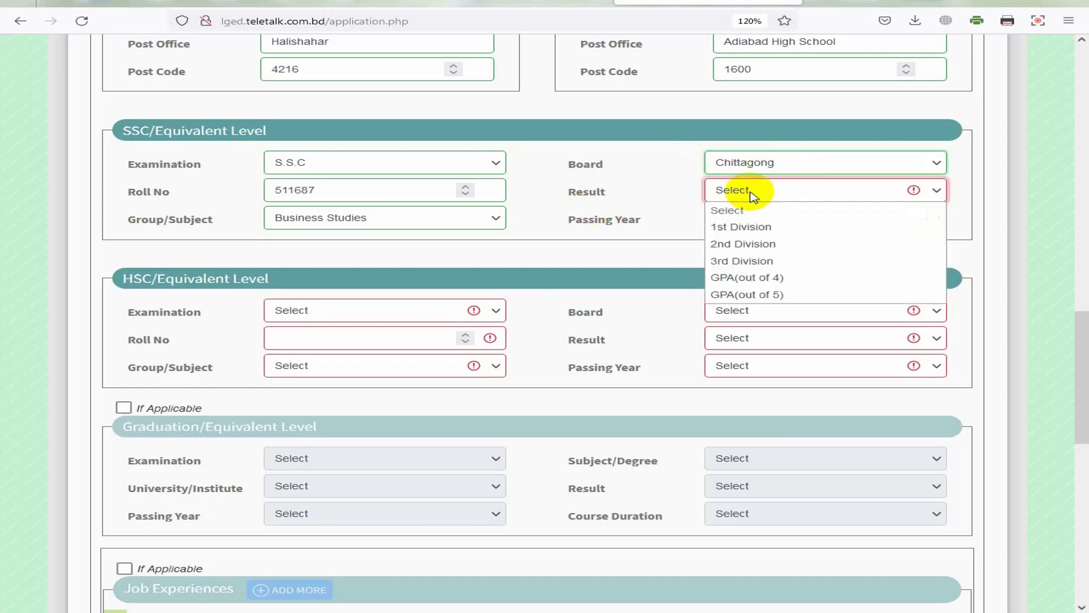
pyautogui.click(767, 294)
pyautogui.click(890, 190)
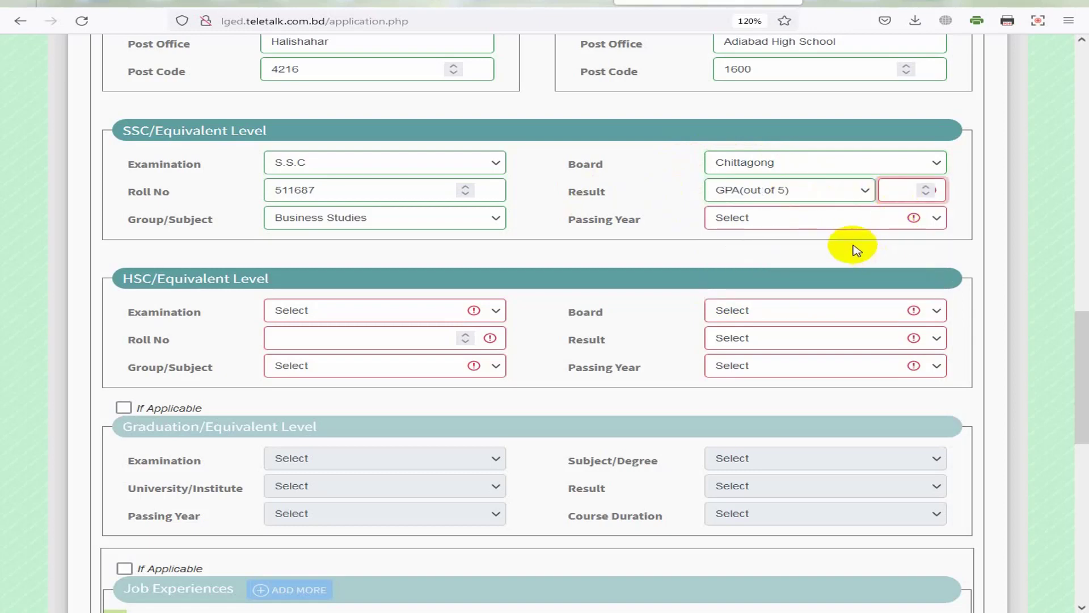
pyautogui.write('43.88')
pyautogui.press('BackSpace')
pyautogui.press('BackSpace')
pyautogui.press('BackSpace')
pyautogui.press('BackSpace')
pyautogui.write('.88')
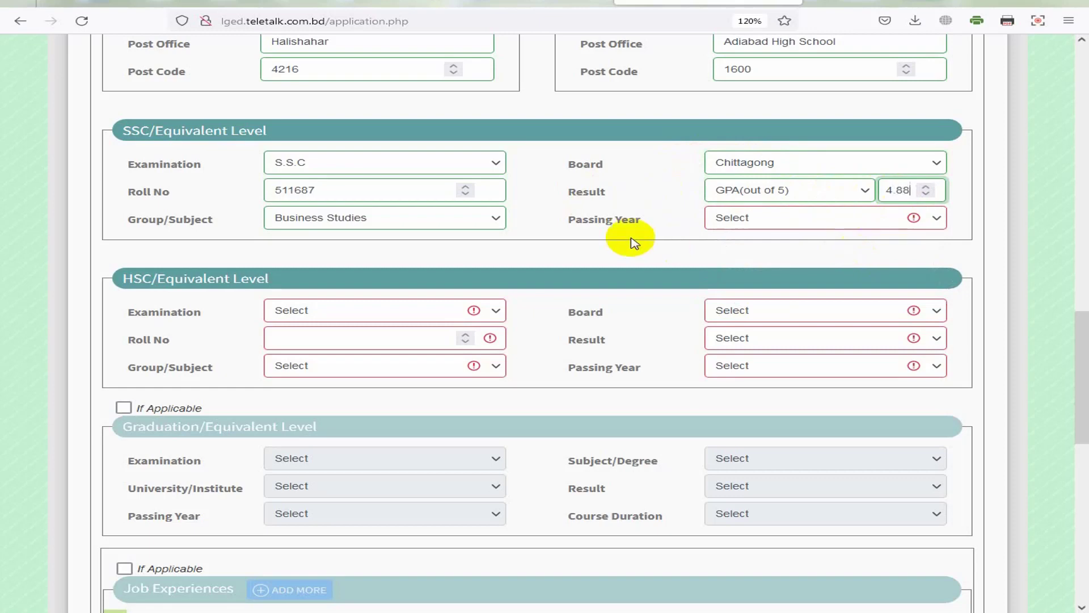
pyautogui.click(742, 219)
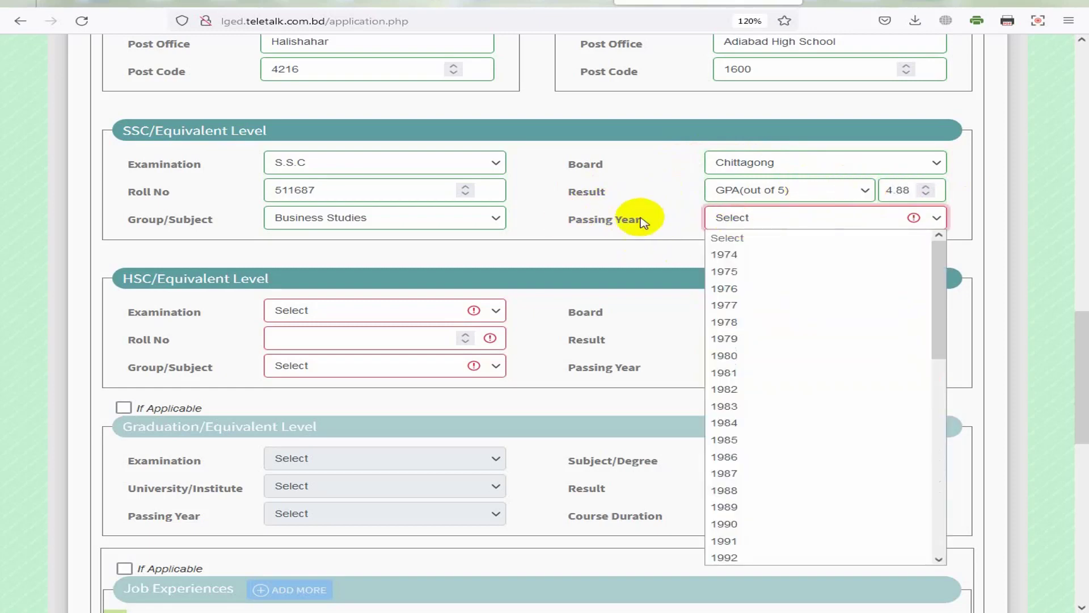
pyautogui.scroll(-8, 748, 482)
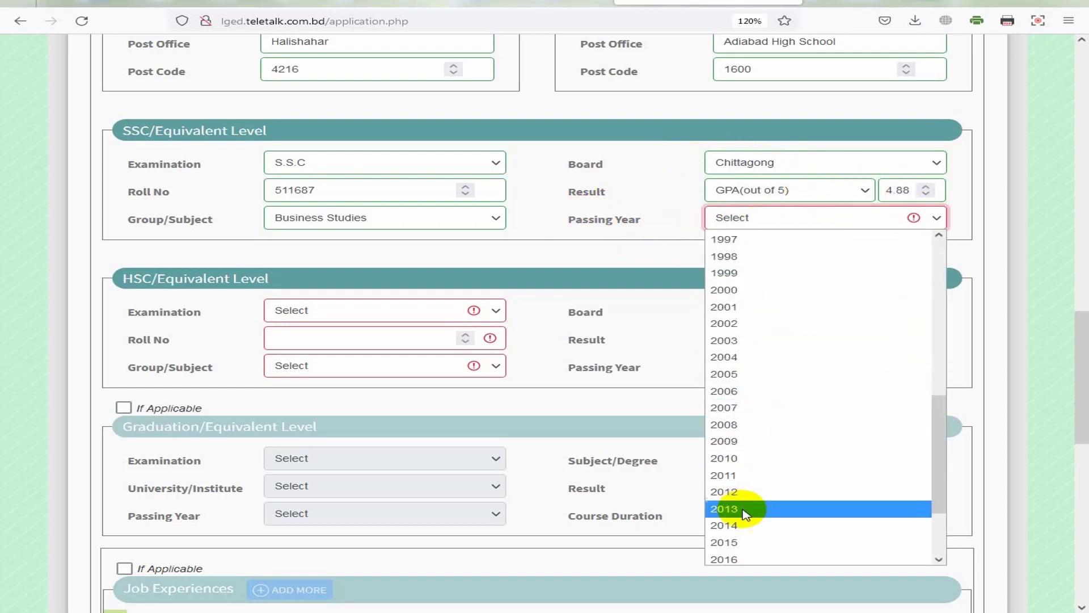
pyautogui.click(749, 509)
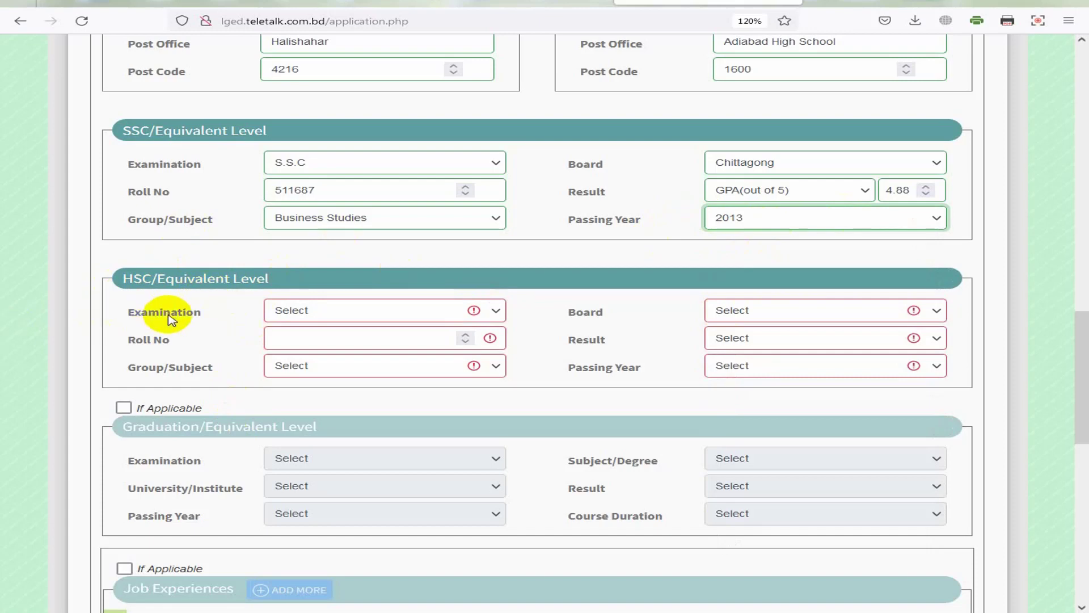
# Step: Fill the HSC row: H.S.C, roll number, Business Studies, Chittagong board, GPA 4.83, passed 2015
pyautogui.click(287, 311)
pyautogui.click(310, 347)
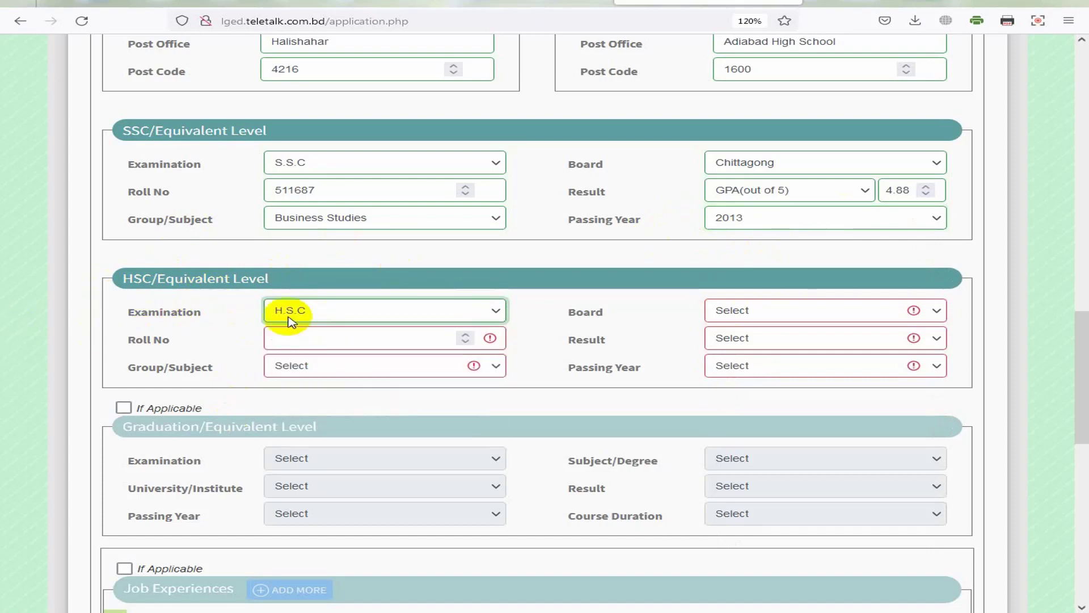
pyautogui.click(331, 338)
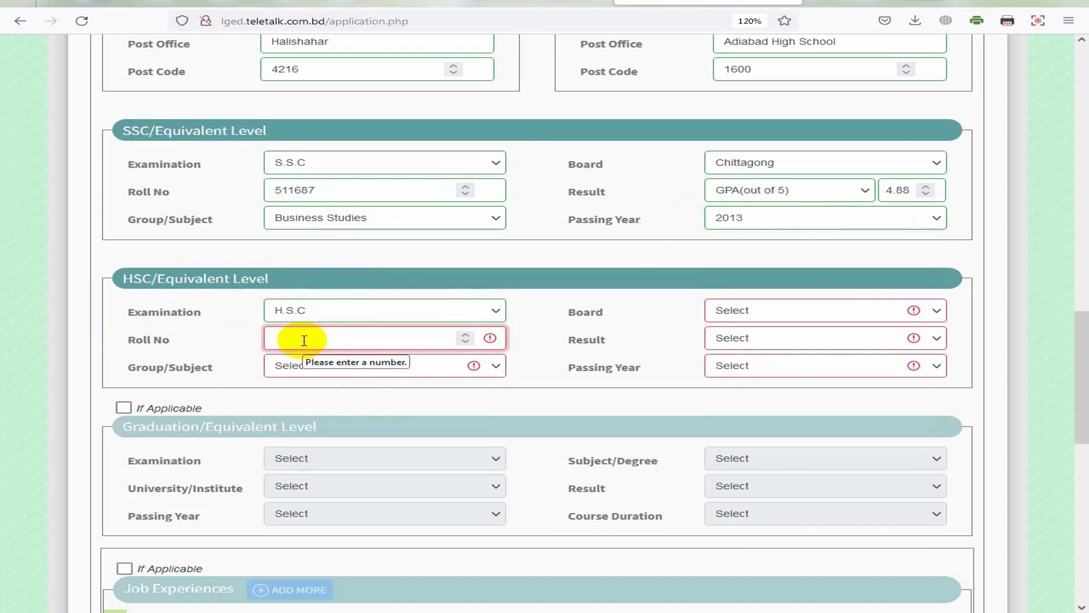
pyautogui.click(745, 369)
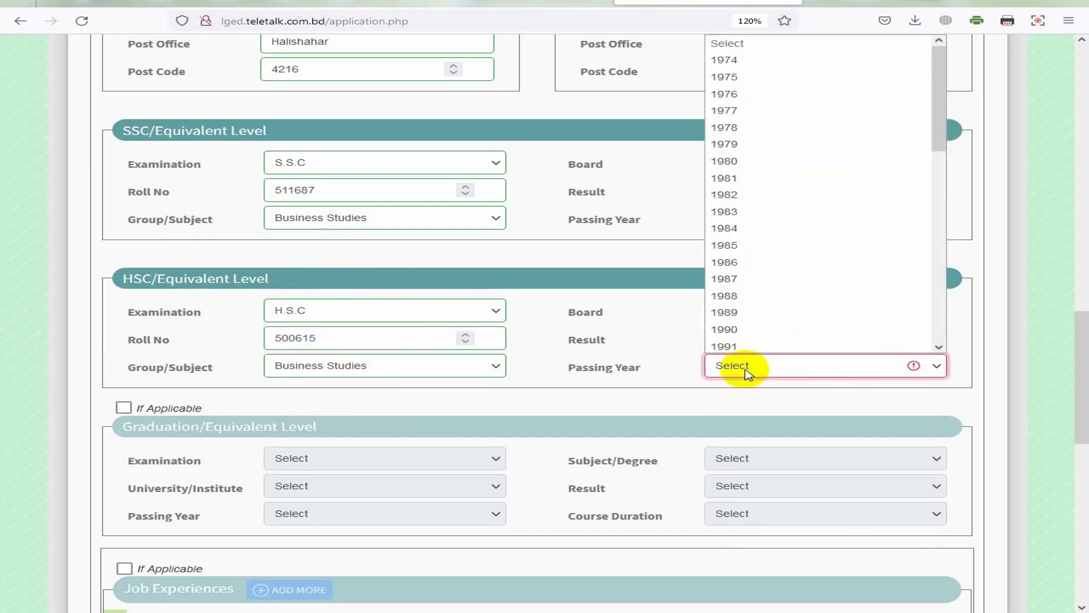
pyautogui.scroll(-8, 766, 214)
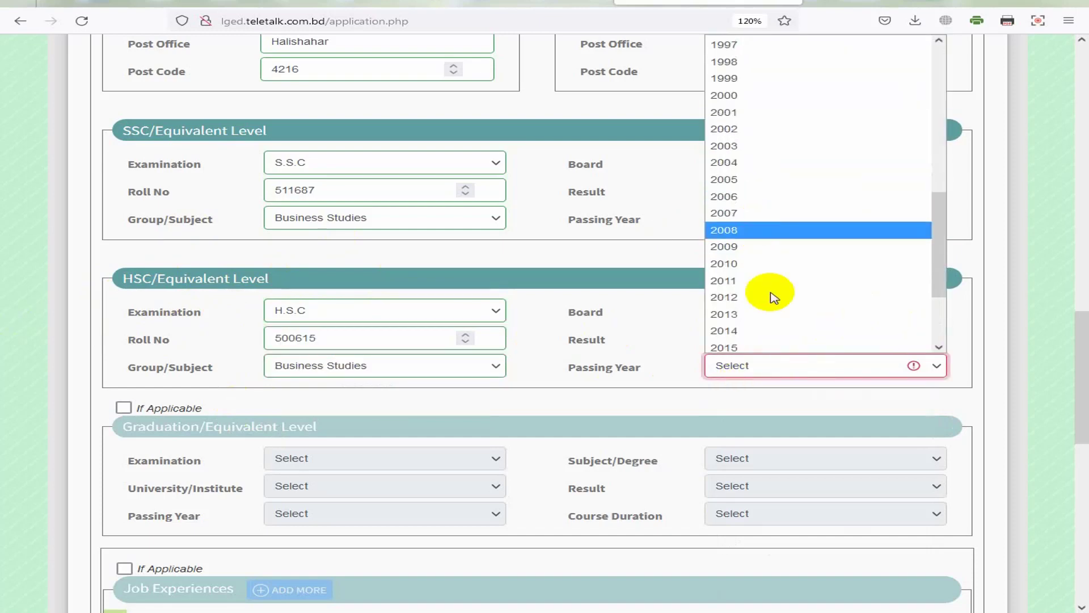
pyautogui.click(752, 345)
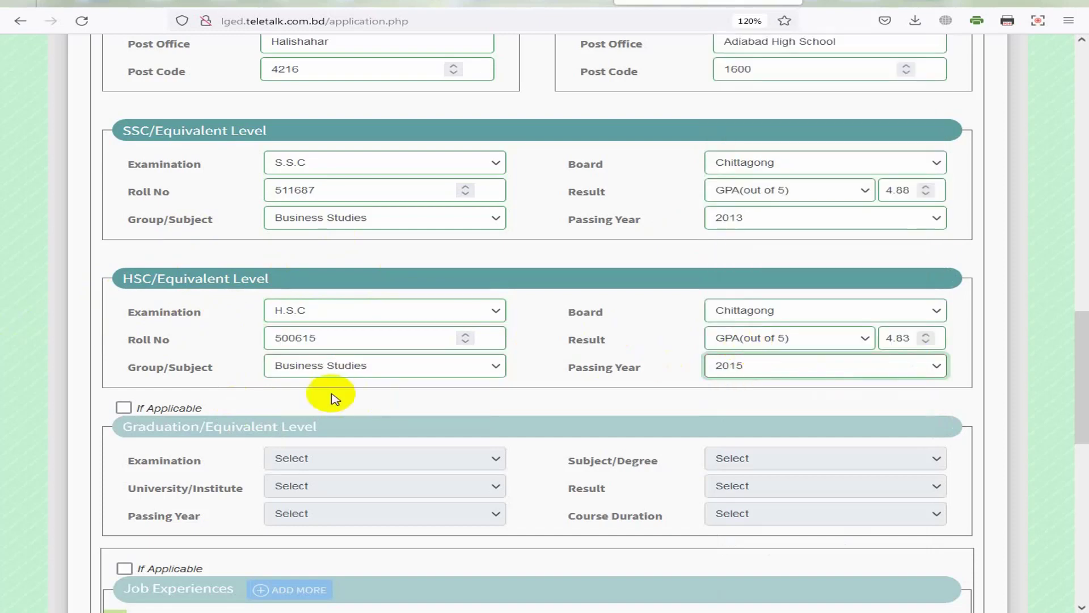
pyautogui.click(364, 369)
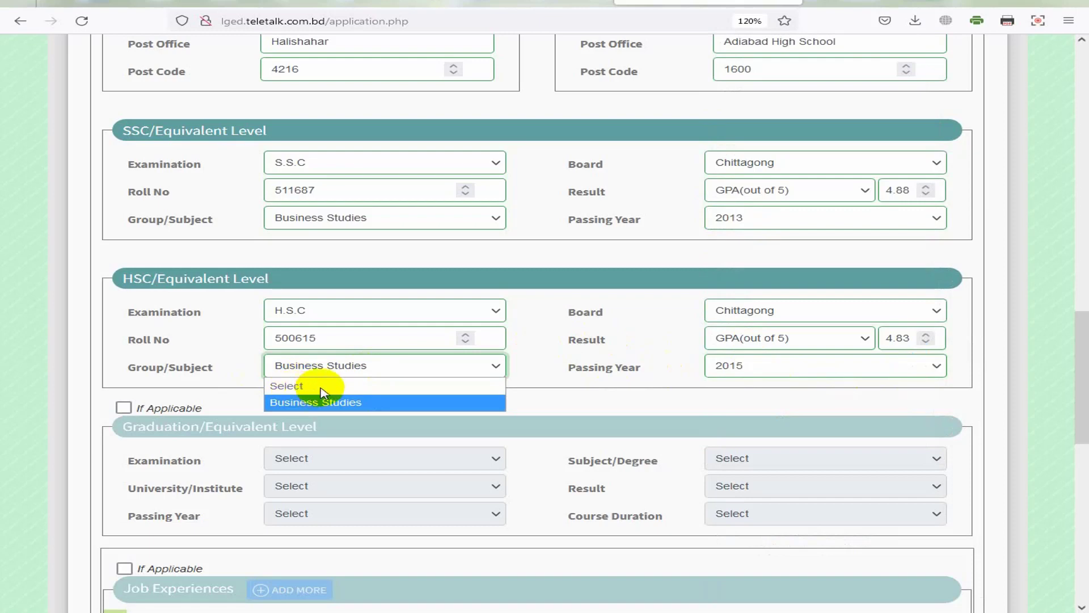
pyautogui.click(363, 367)
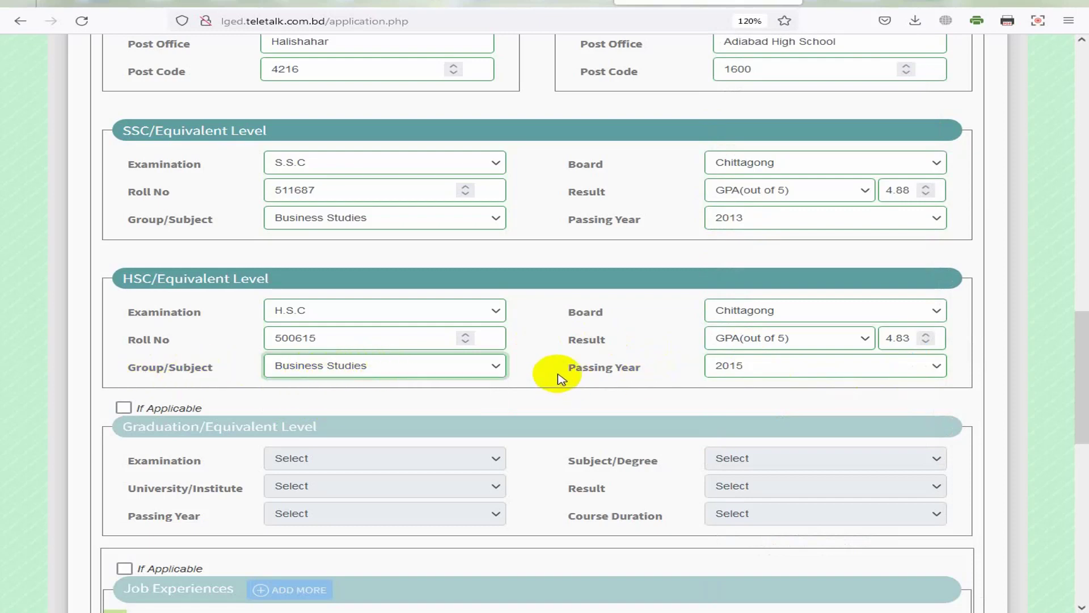
pyautogui.scroll(-3, 561, 377)
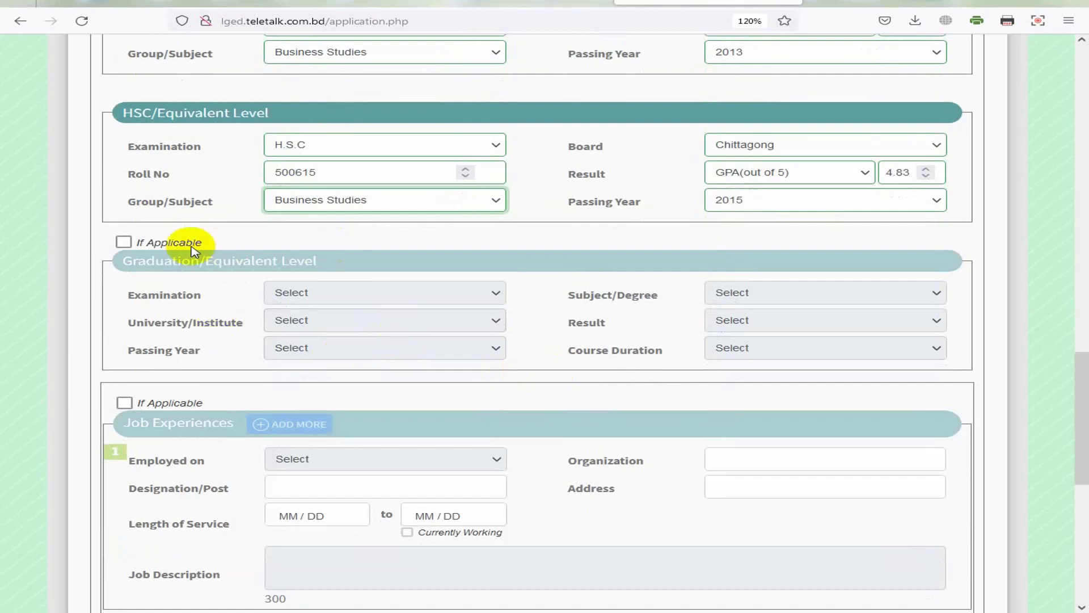
# Step: Enable the Graduation section and choose B.B.A at National University
pyautogui.click(124, 242)
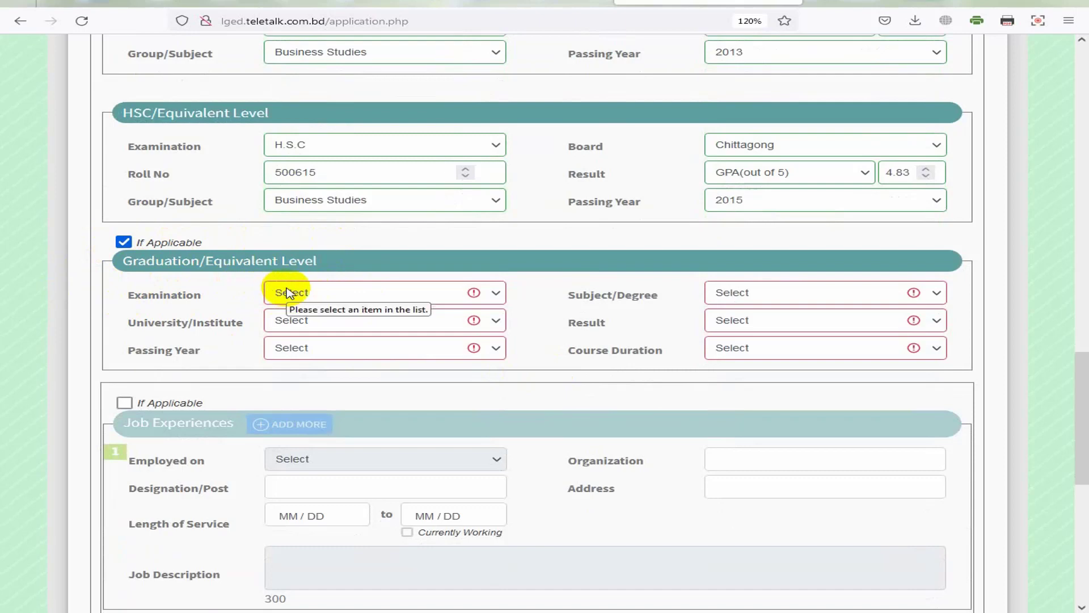
pyautogui.click(125, 244)
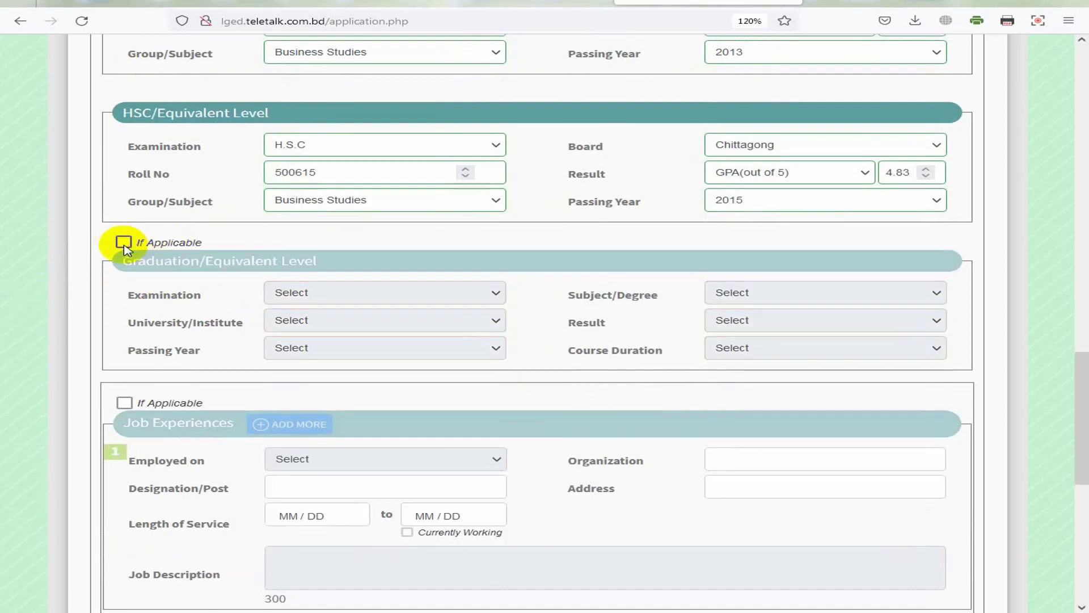
pyautogui.click(124, 244)
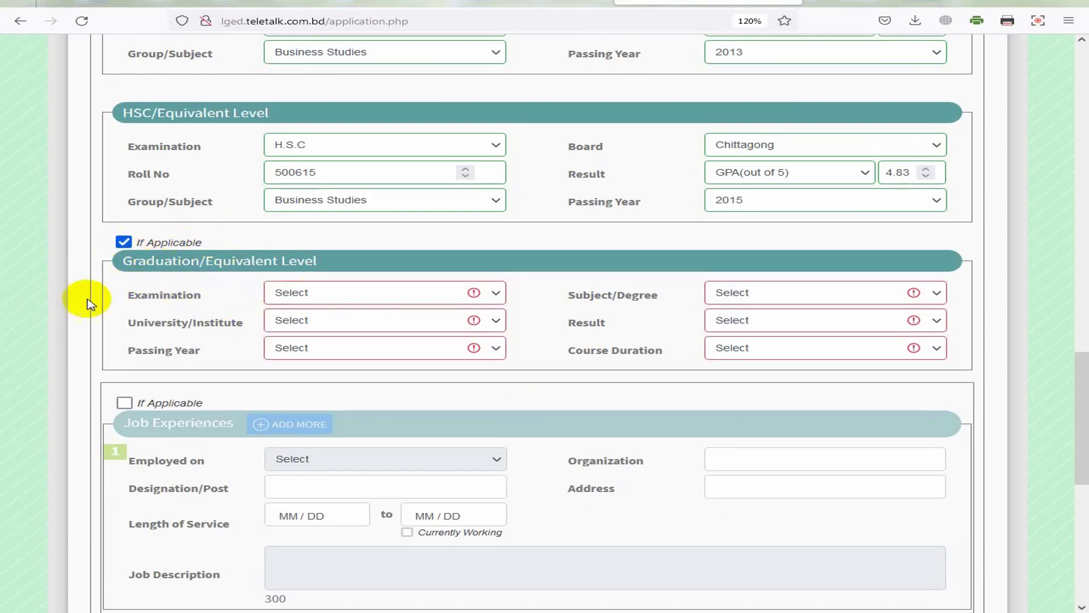
pyautogui.click(290, 295)
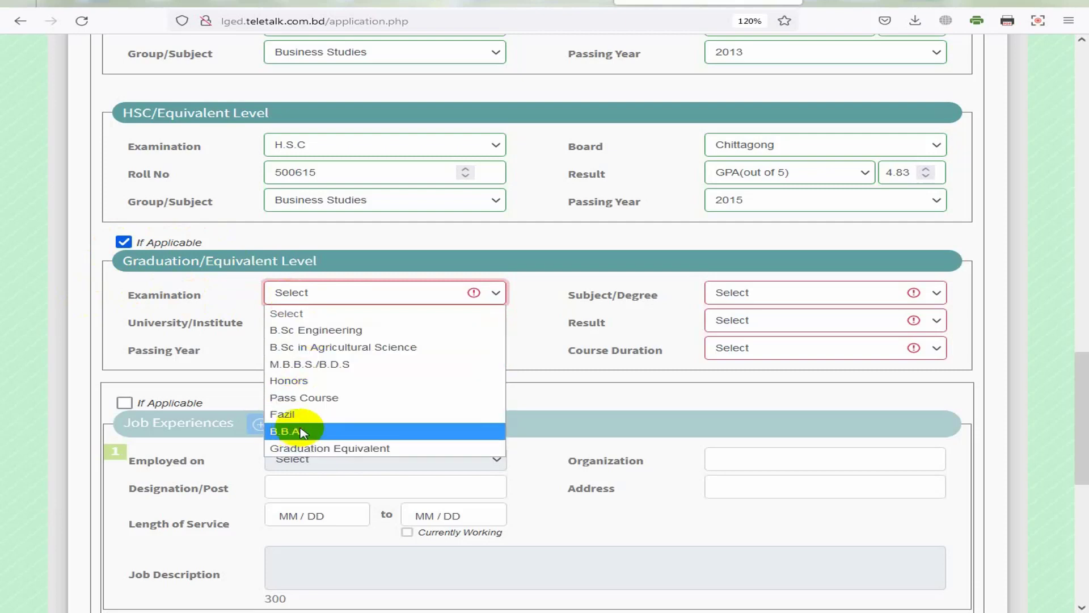
pyautogui.click(281, 431)
pyautogui.click(308, 328)
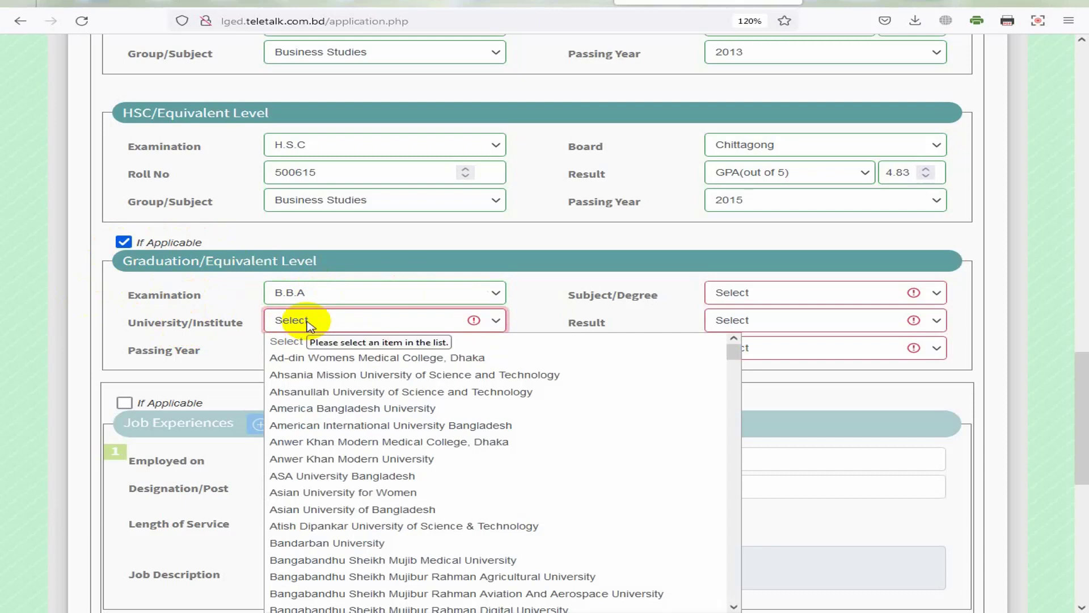
pyautogui.write('nal University')
pyautogui.press('Return')
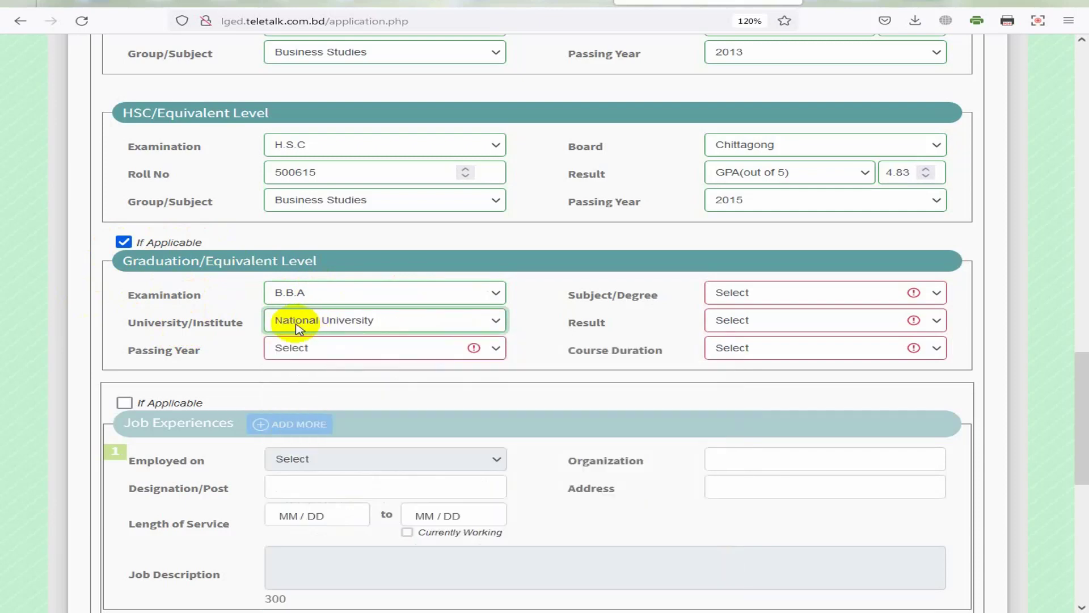
# Step: Set the graduation passing year to 2019 and the subject to Accounting
pyautogui.click(321, 349)
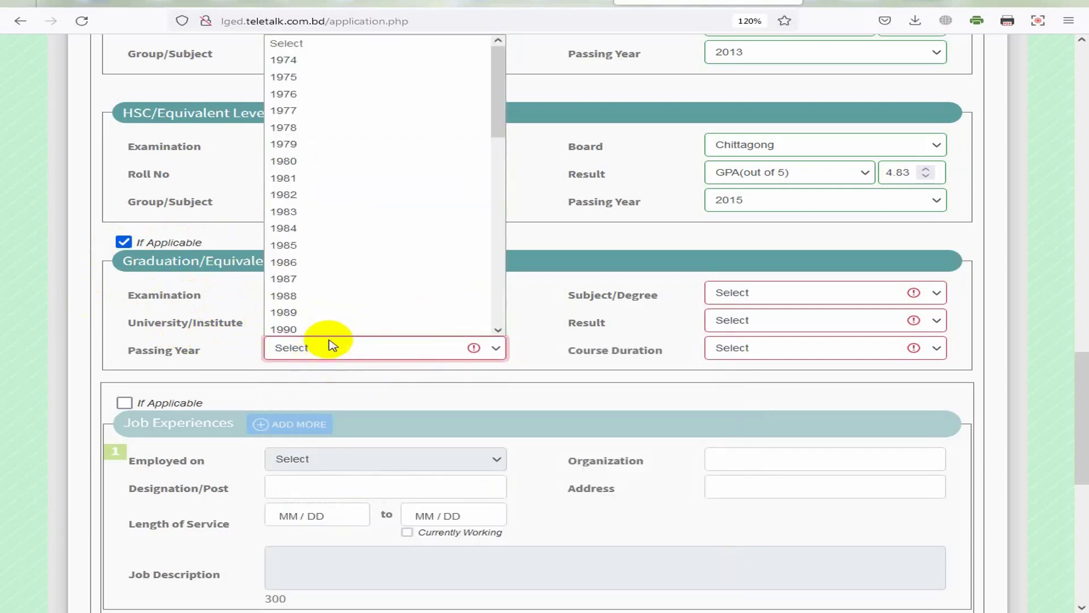
pyautogui.scroll(-2, 334, 241)
pyautogui.scroll(-2, 324, 307)
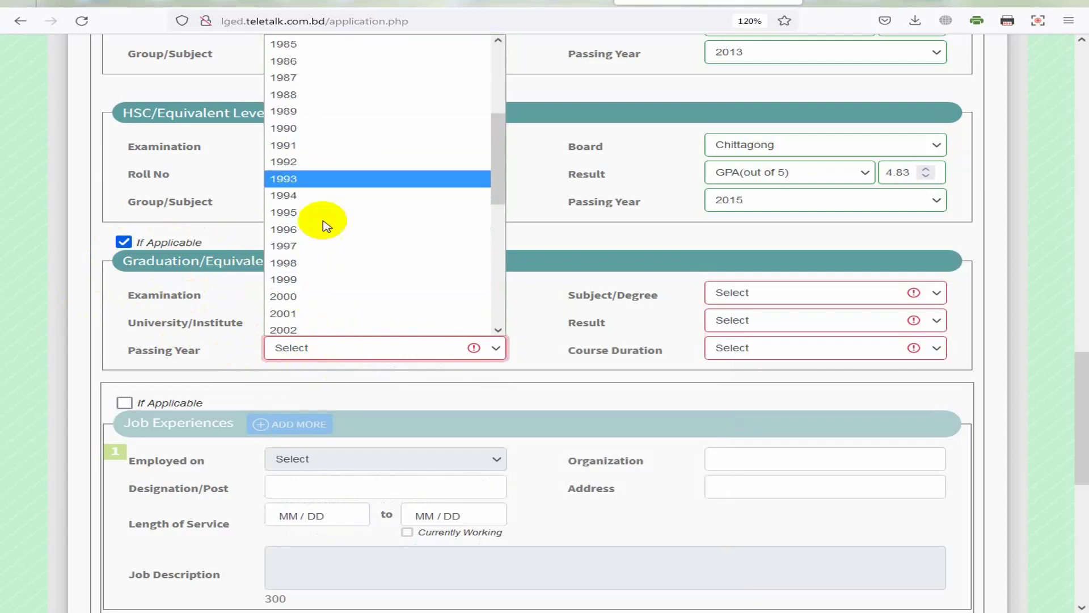
pyautogui.scroll(-2, 322, 238)
pyautogui.scroll(-2, 316, 284)
pyautogui.scroll(-2, 312, 307)
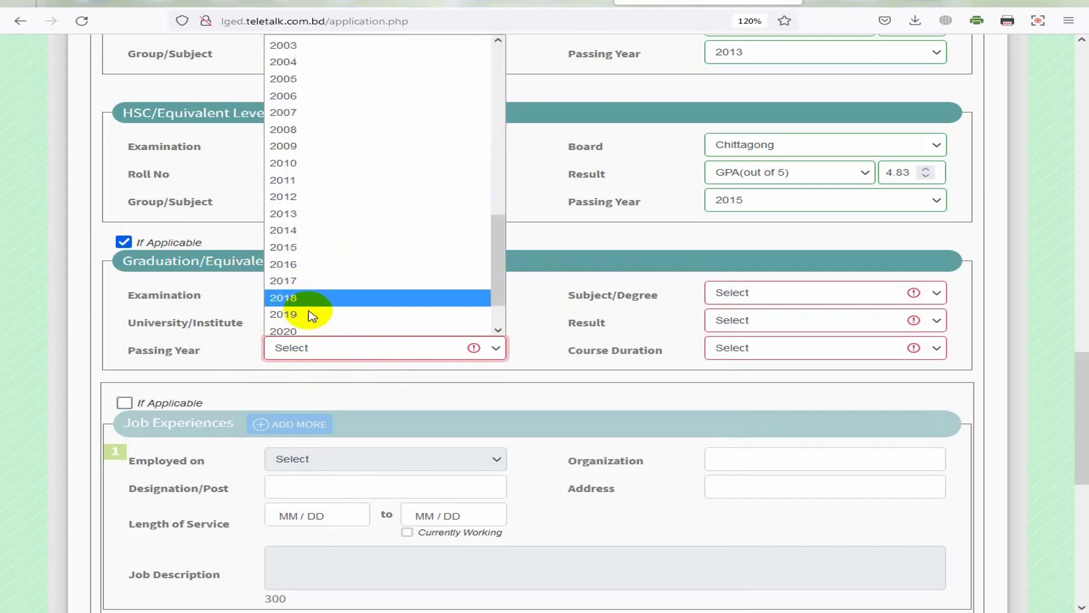
pyautogui.click(306, 330)
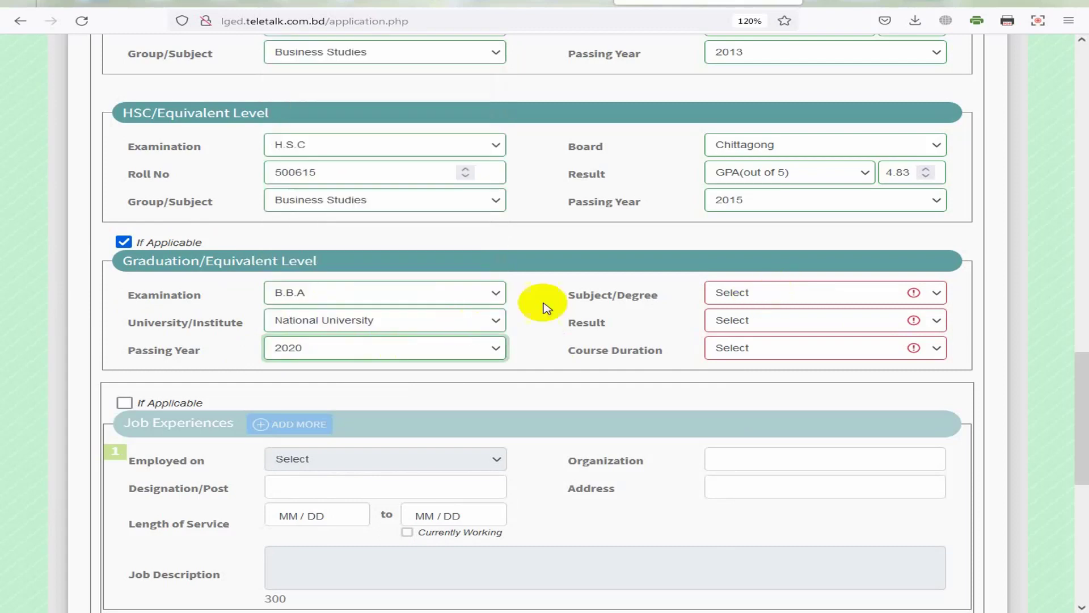
pyautogui.click(761, 291)
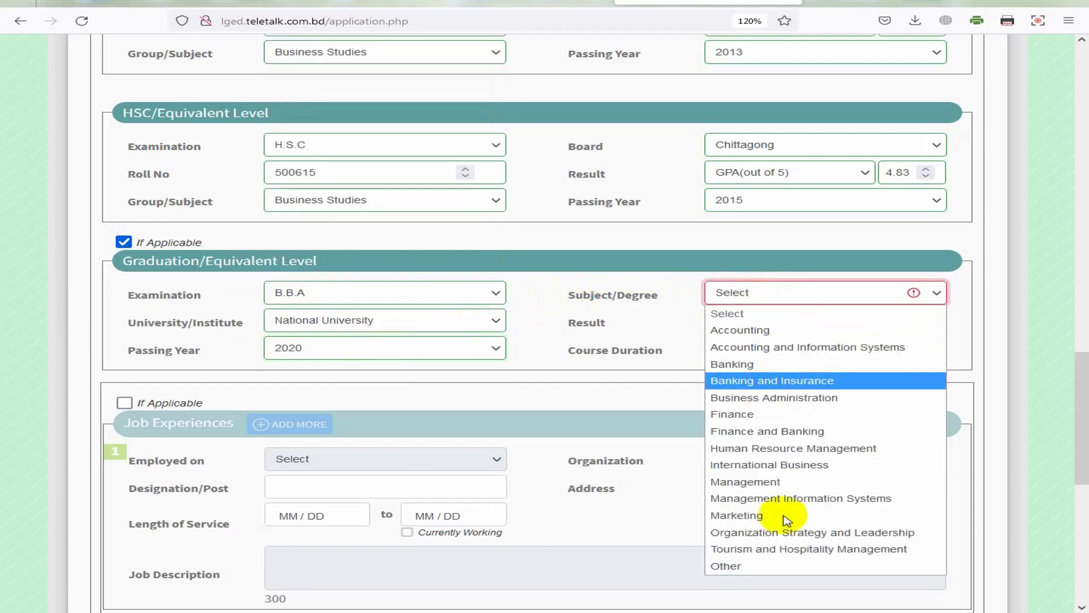
pyautogui.click(747, 330)
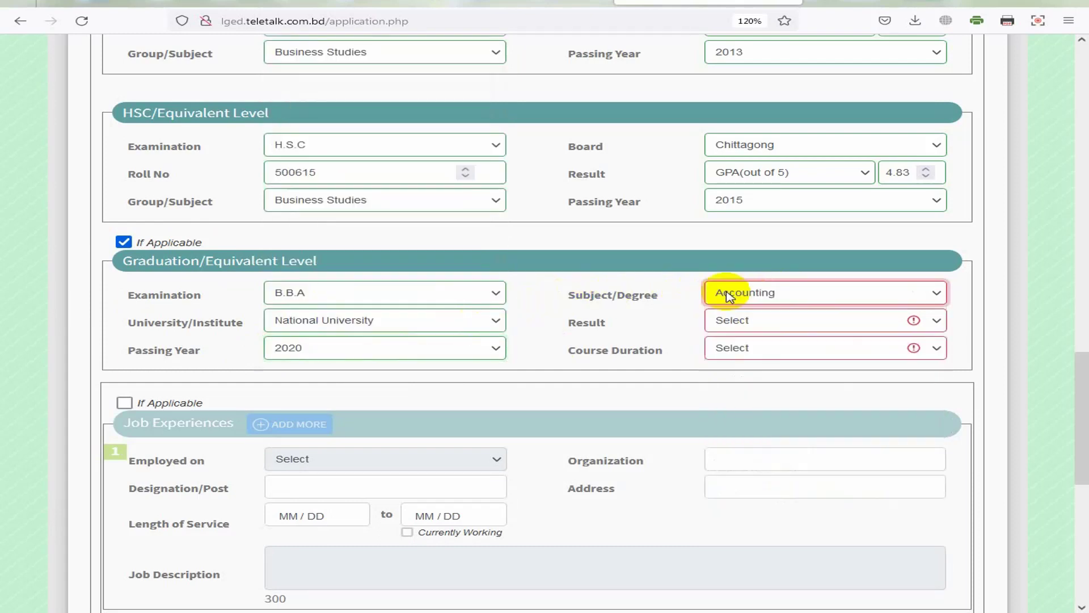
# Step: Set the result to CGPA (out of 4) 3.02 and course duration to 04 Years
pyautogui.click(716, 327)
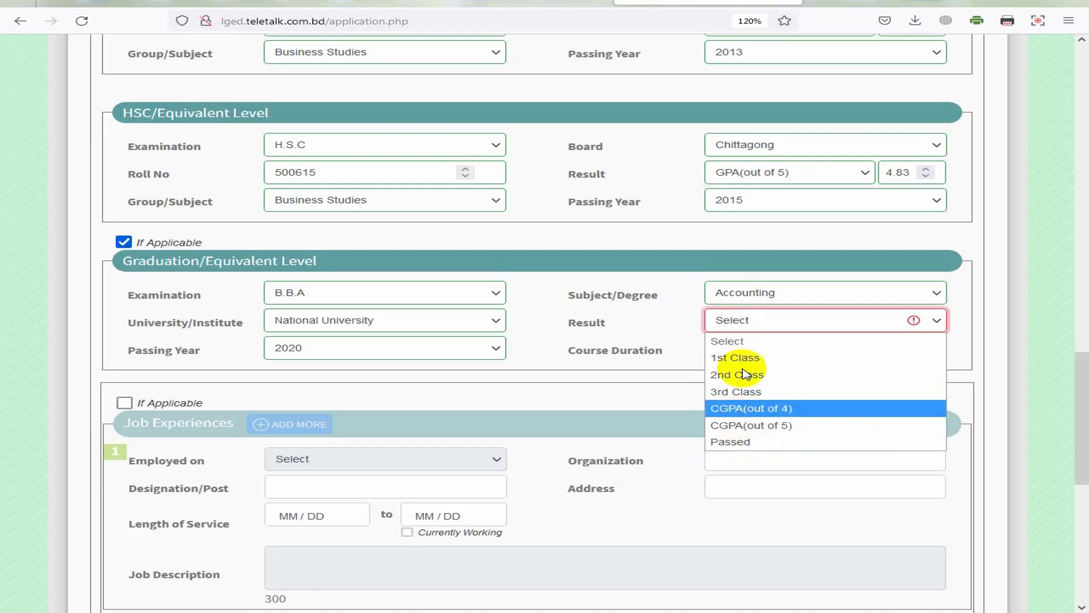
pyautogui.click(741, 320)
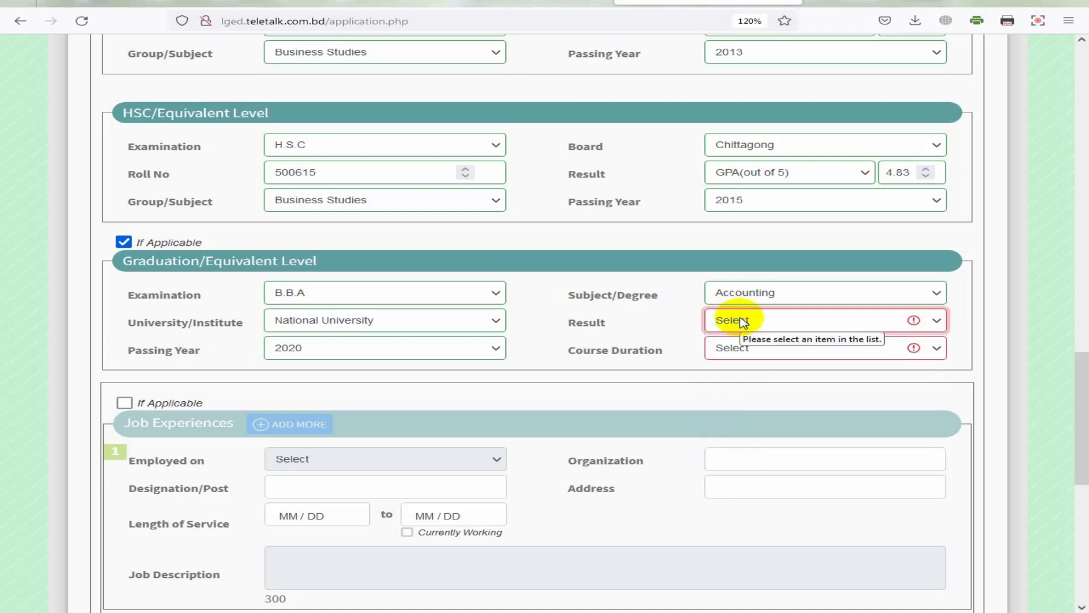
pyautogui.click(744, 324)
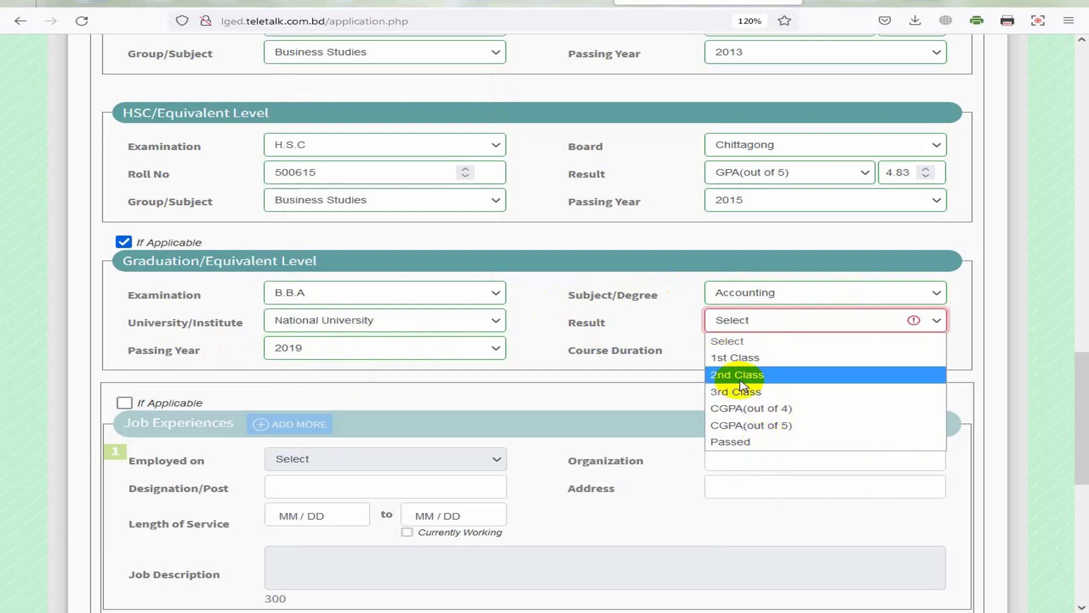
pyautogui.click(764, 411)
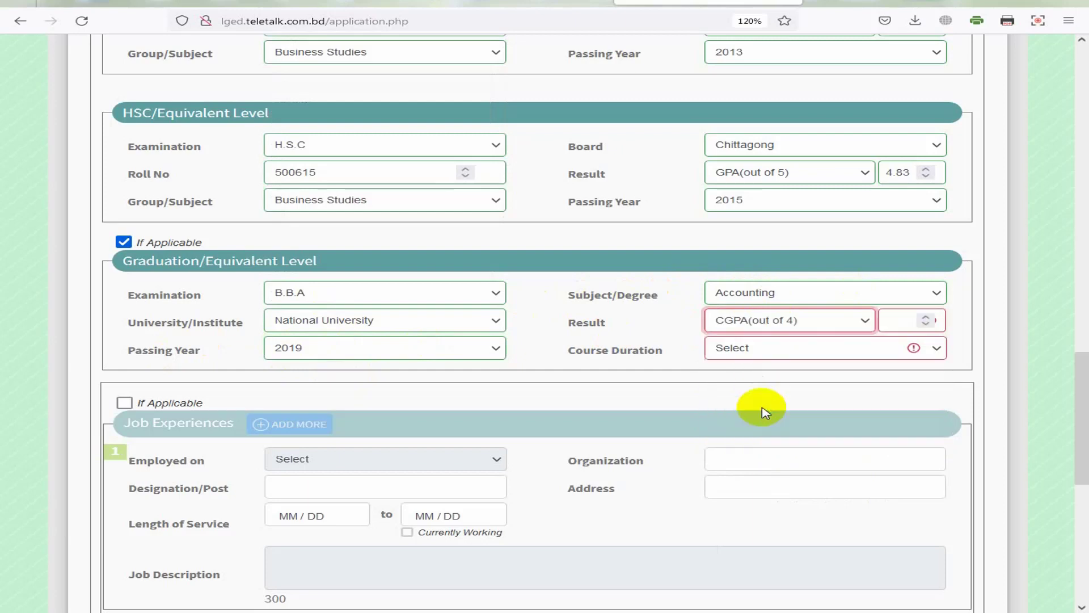
pyautogui.click(893, 321)
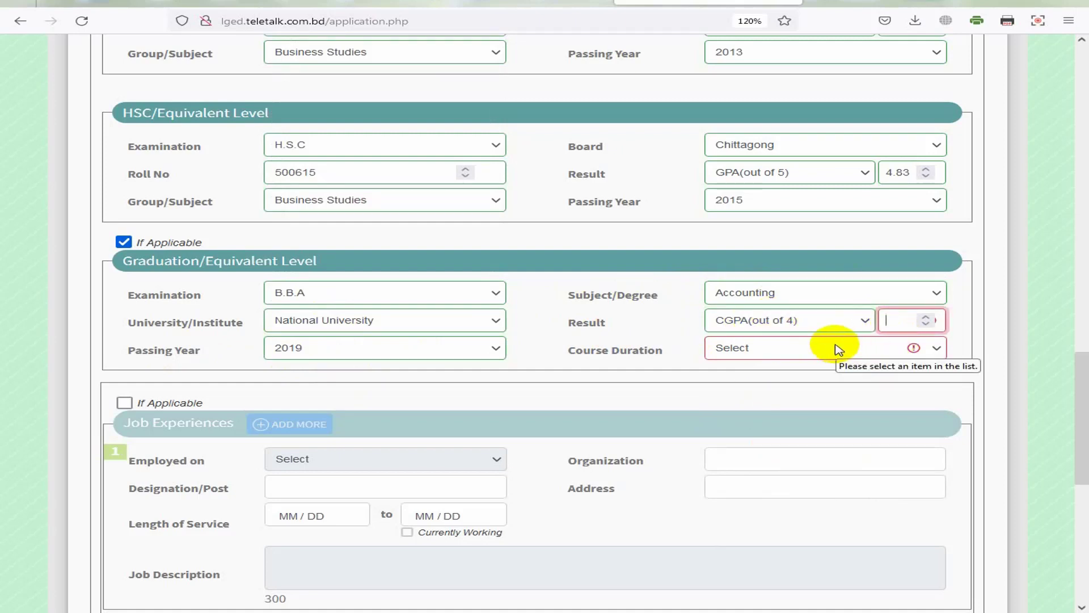
pyautogui.write('3.02')
pyautogui.click(806, 353)
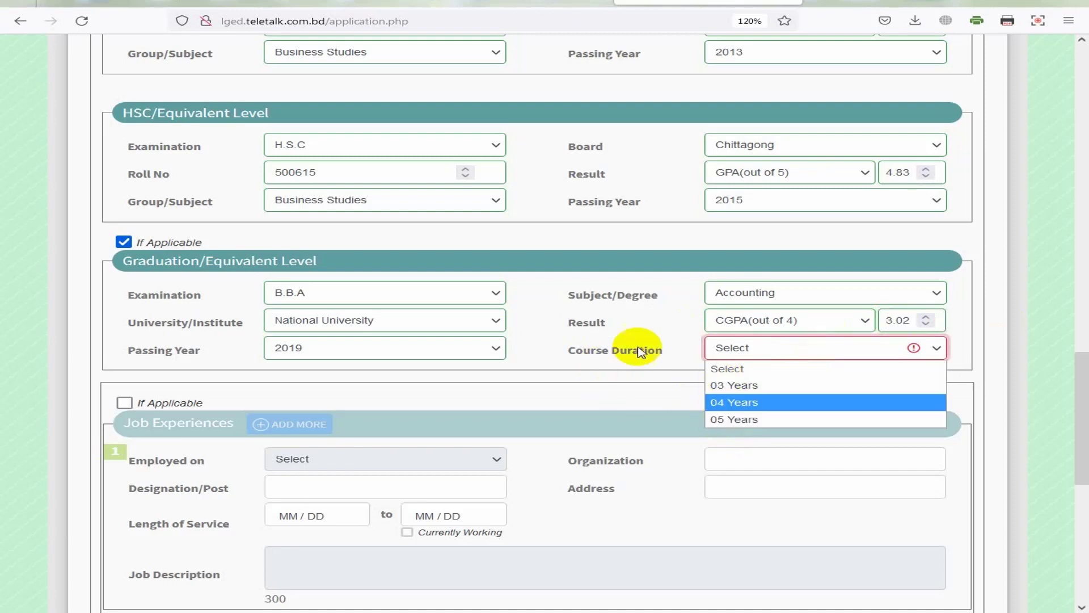
pyautogui.click(719, 401)
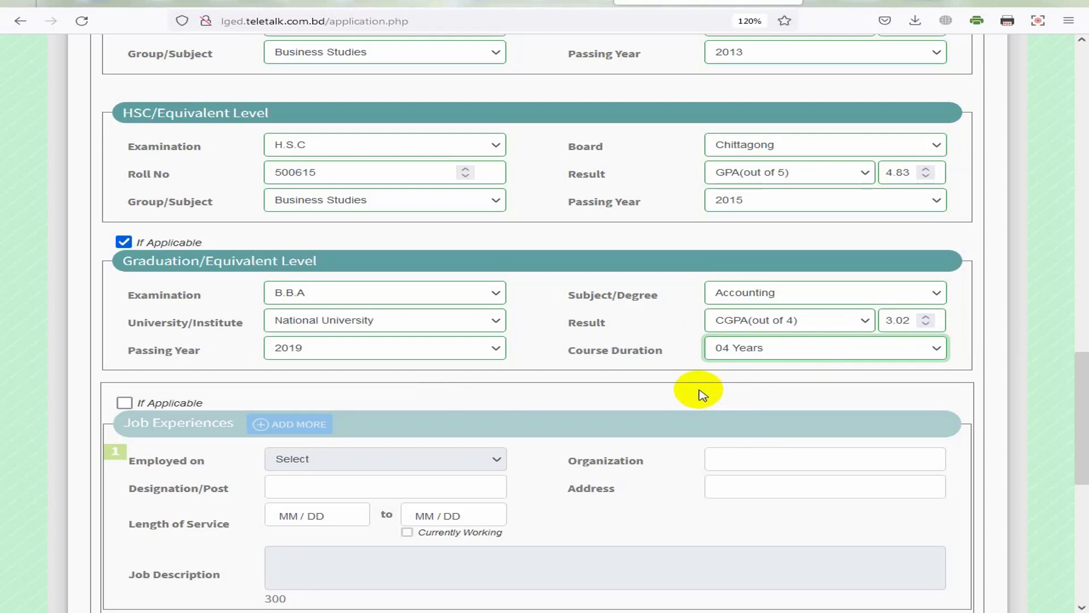
# Step: Enter the captcha text shown into the Security Code box
pyautogui.scroll(-2, 494, 407)
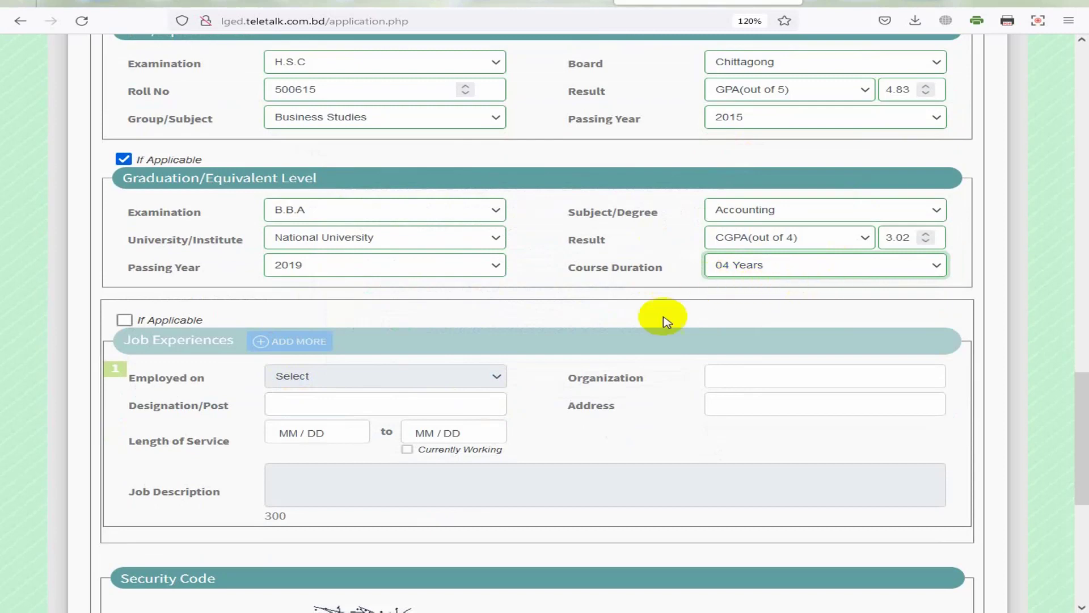
pyautogui.scroll(-2, 631, 406)
pyautogui.scroll(-2, 629, 406)
pyautogui.scroll(-2, 628, 406)
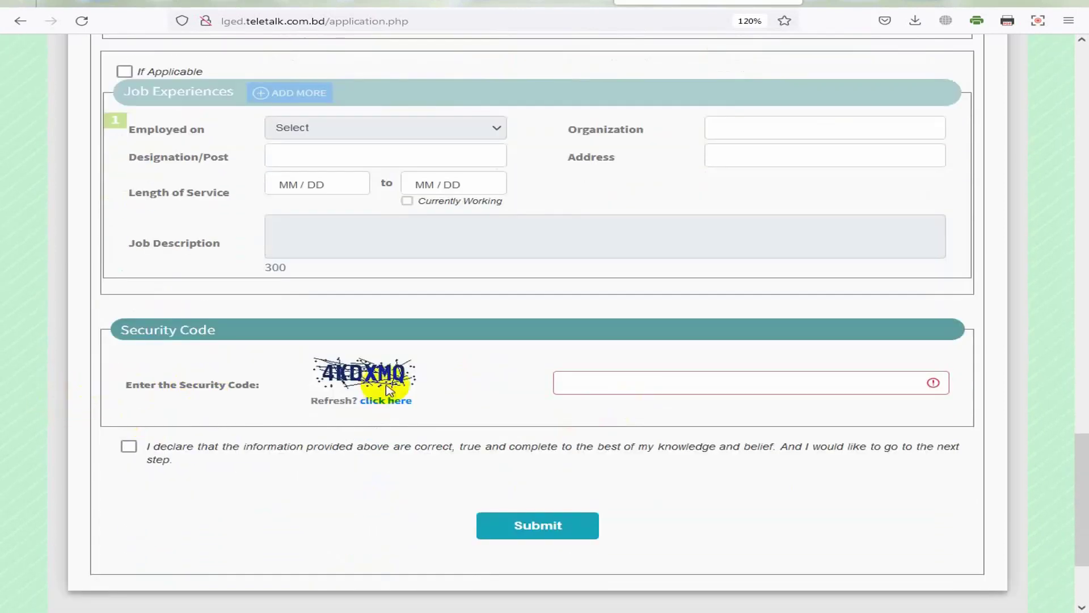
pyautogui.click(632, 388)
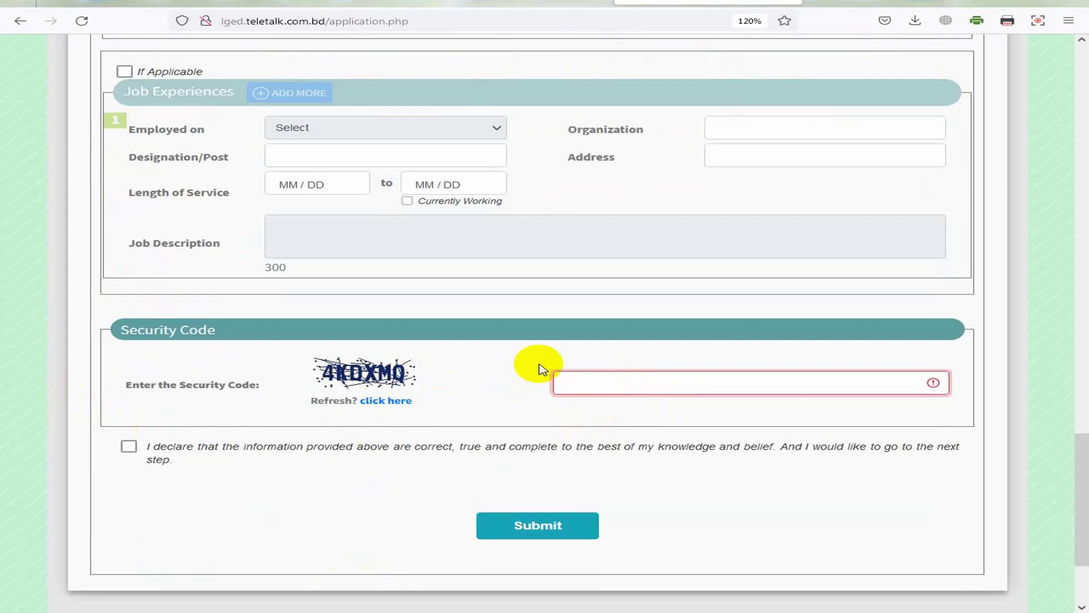
pyautogui.write('4')
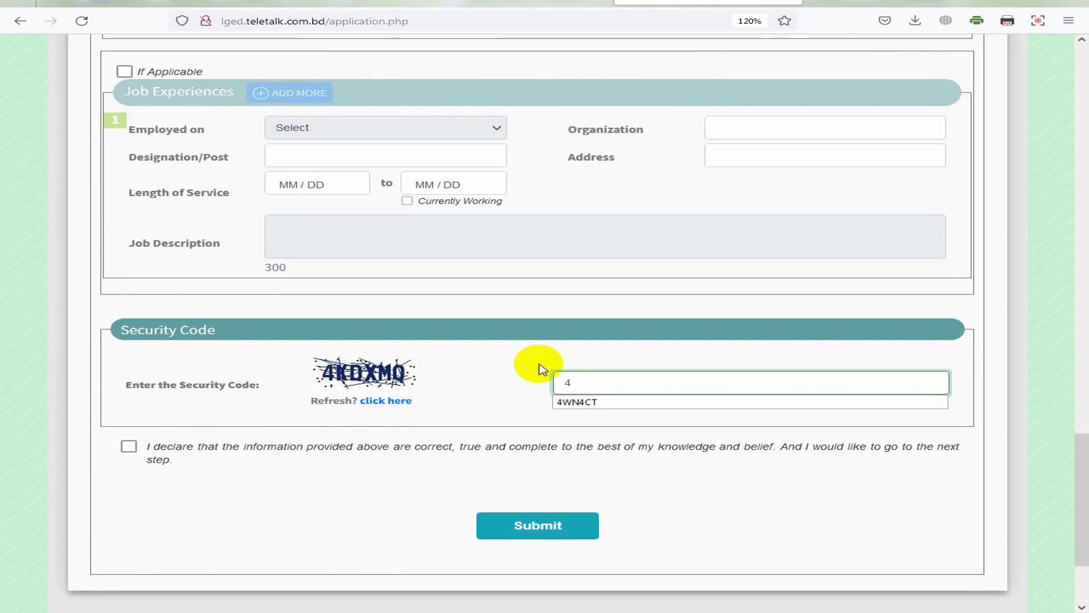
pyautogui.write('K')
pyautogui.press('BackSpace')
pyautogui.write('KDXMQ')
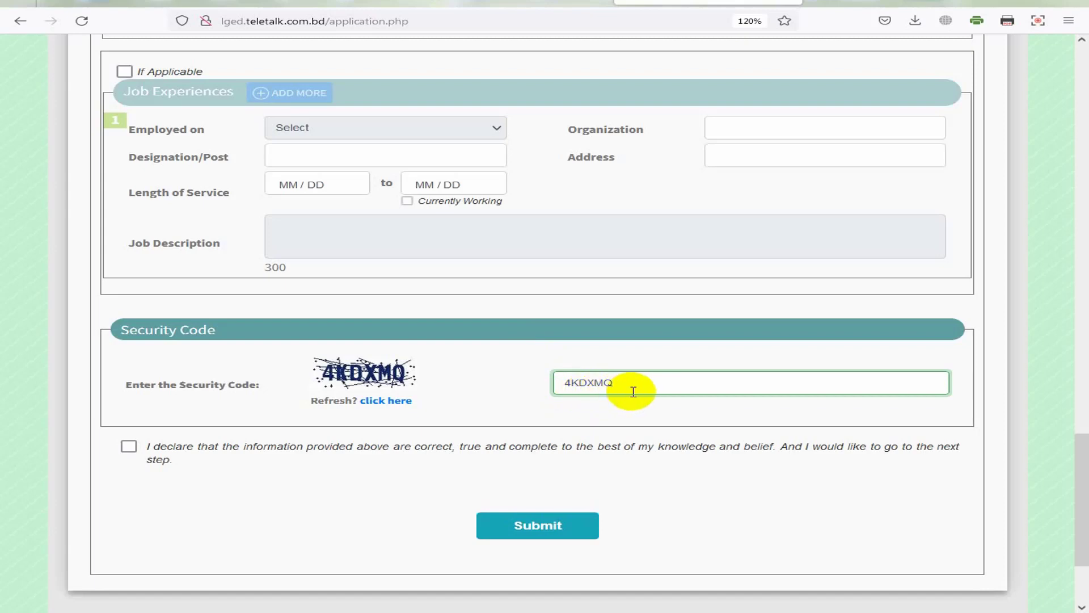
pyautogui.click(382, 401)
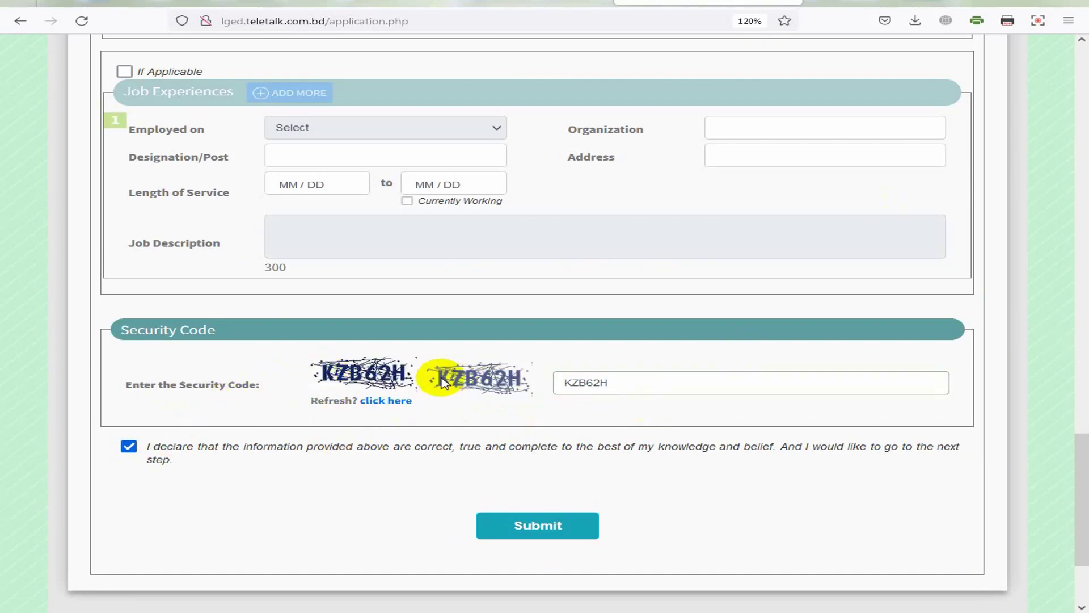
pyautogui.doubleClick(599, 390)
pyautogui.click(612, 389)
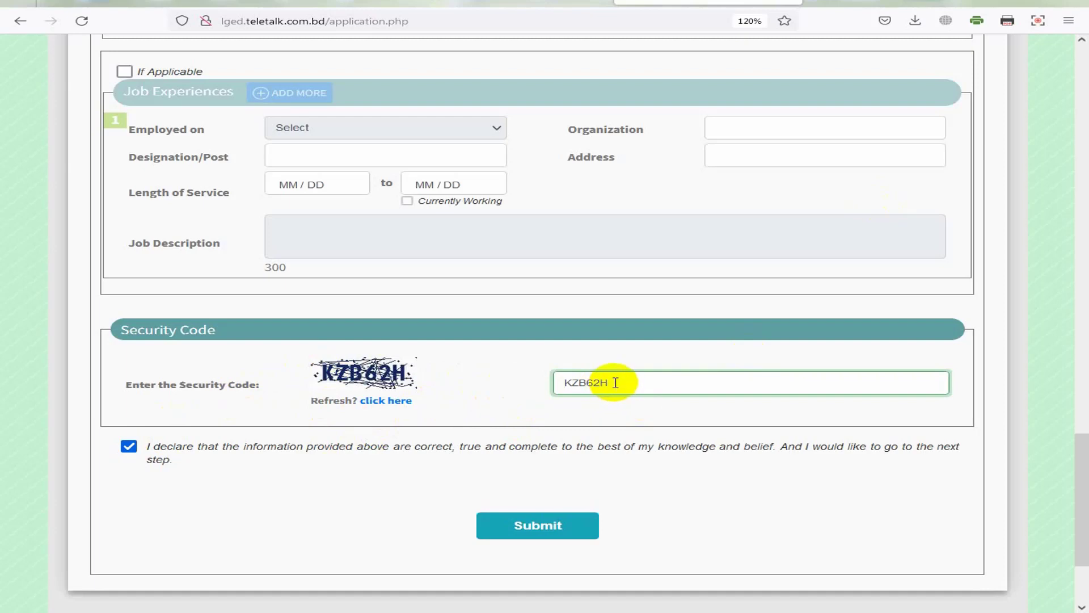
pyautogui.moveTo(615, 383); pyautogui.dragTo(540, 377)
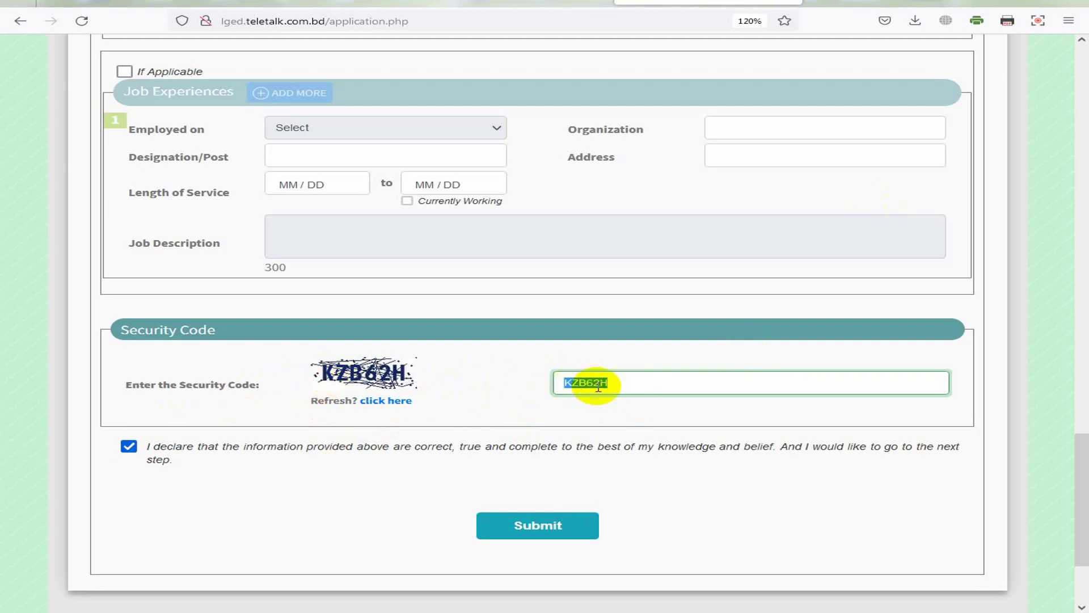
# Step: Tick the 'I declare…' checkbox above Submit
pyautogui.click(132, 446)
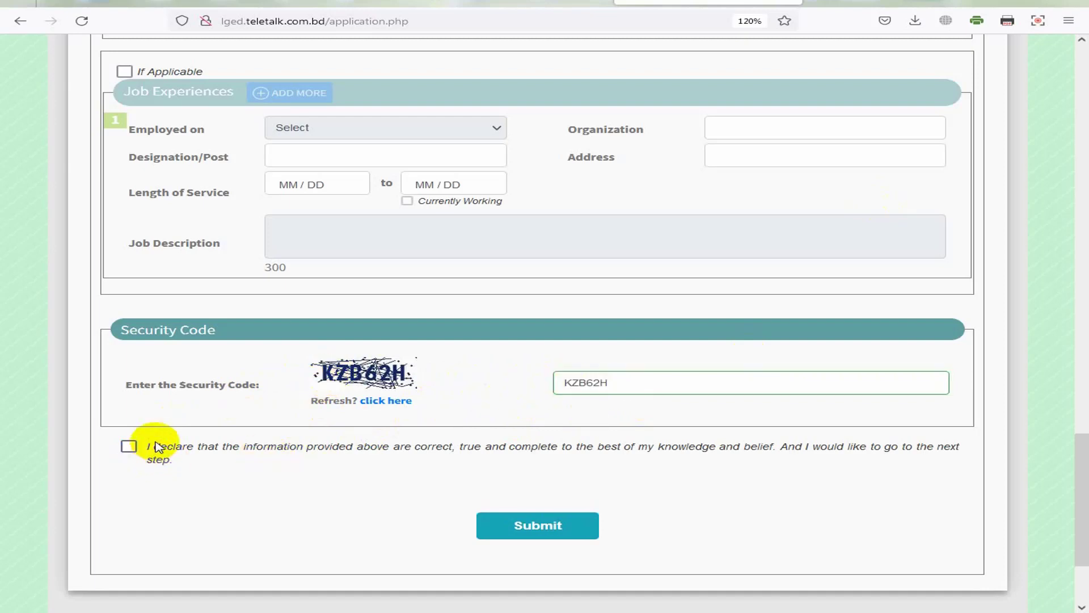
pyautogui.tripleClick(202, 466)
pyautogui.click(128, 446)
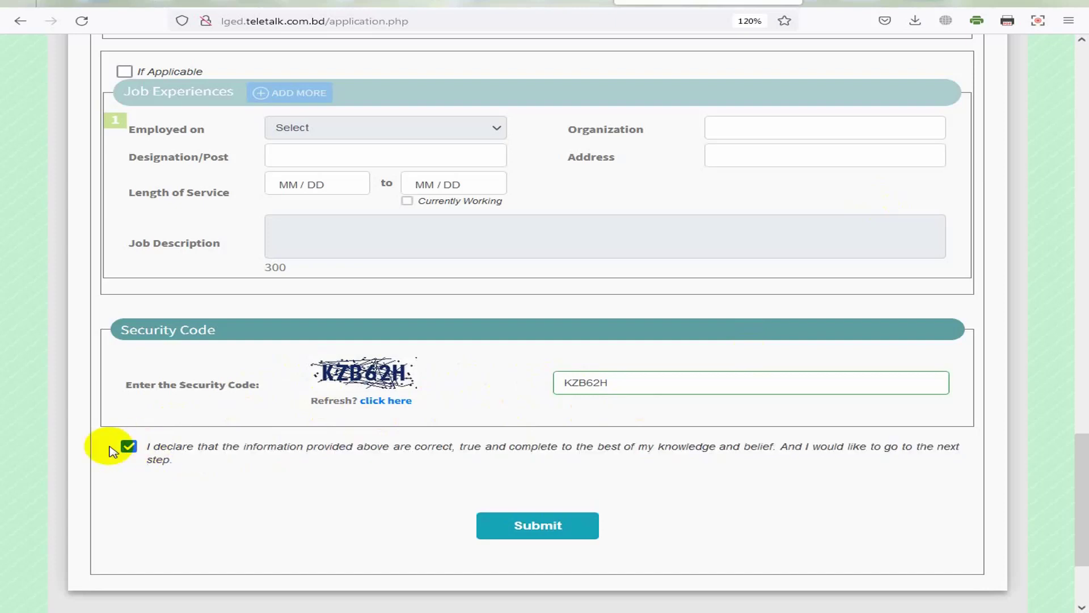
pyautogui.click(130, 446)
pyautogui.click(127, 446)
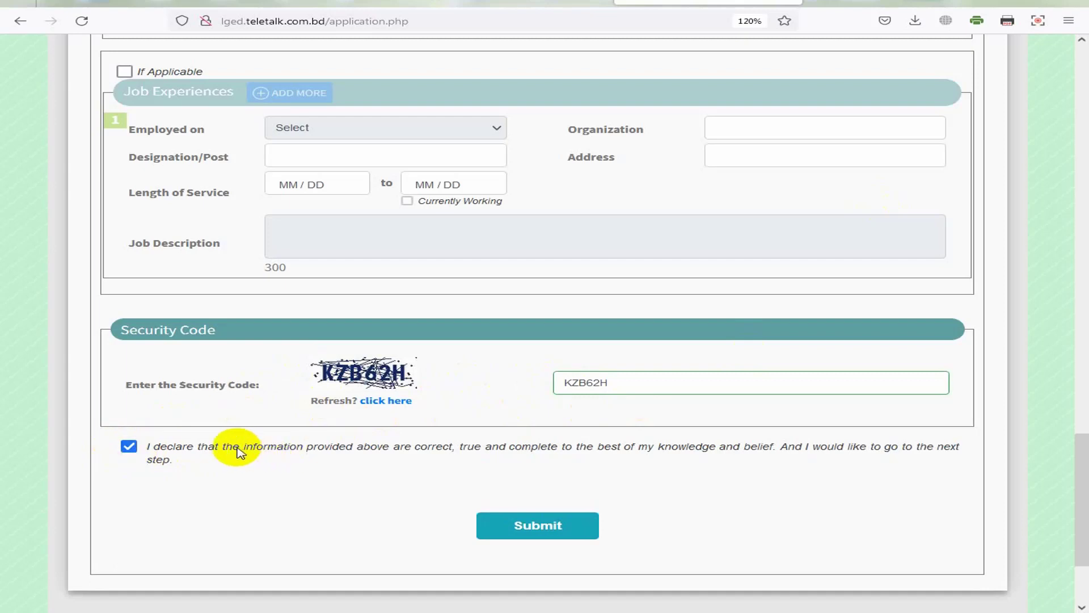
# Step: Submit the form and scroll the Application Preview down to the Upload Photo/Signature section
pyautogui.click(584, 536)
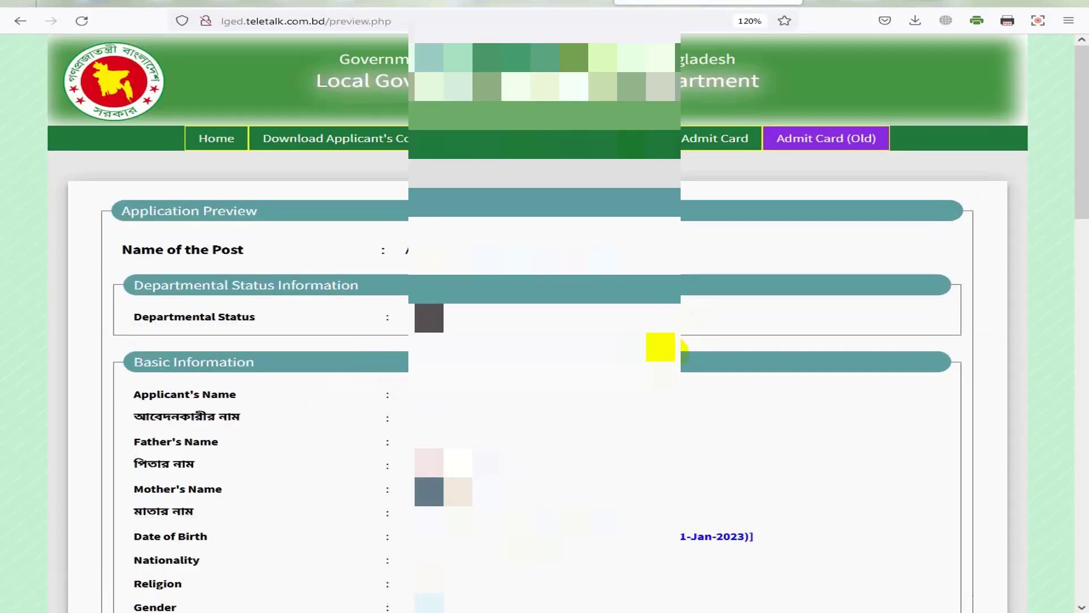
pyautogui.scroll(-3, 597, 433)
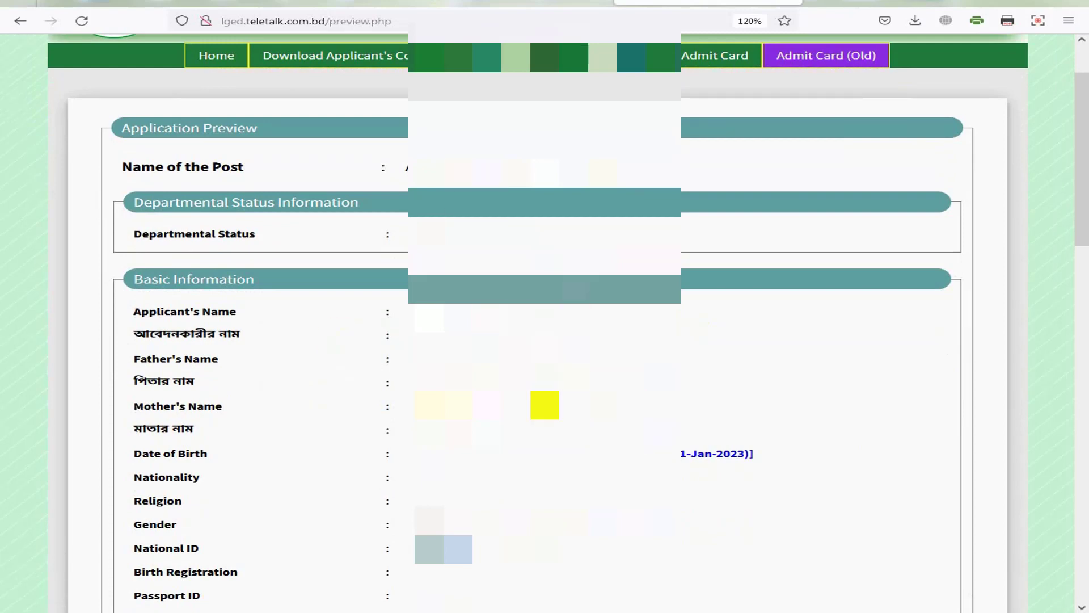
pyautogui.scroll(-10, 598, 404)
pyautogui.scroll(-20, 602, 391)
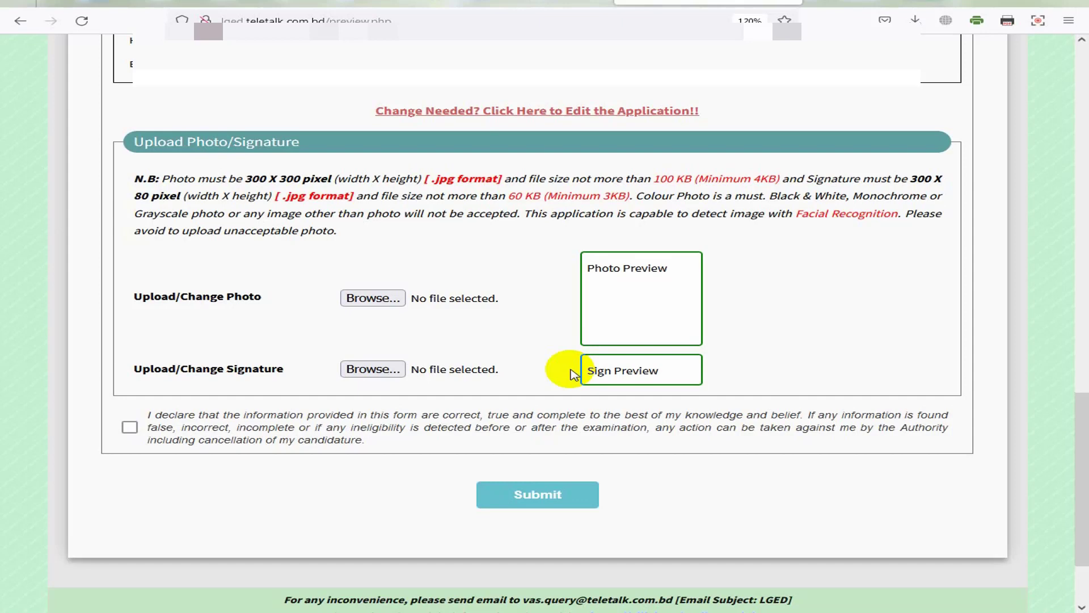
# Step: Upload the applicant's PIC jpg as the photo
pyautogui.click(373, 298)
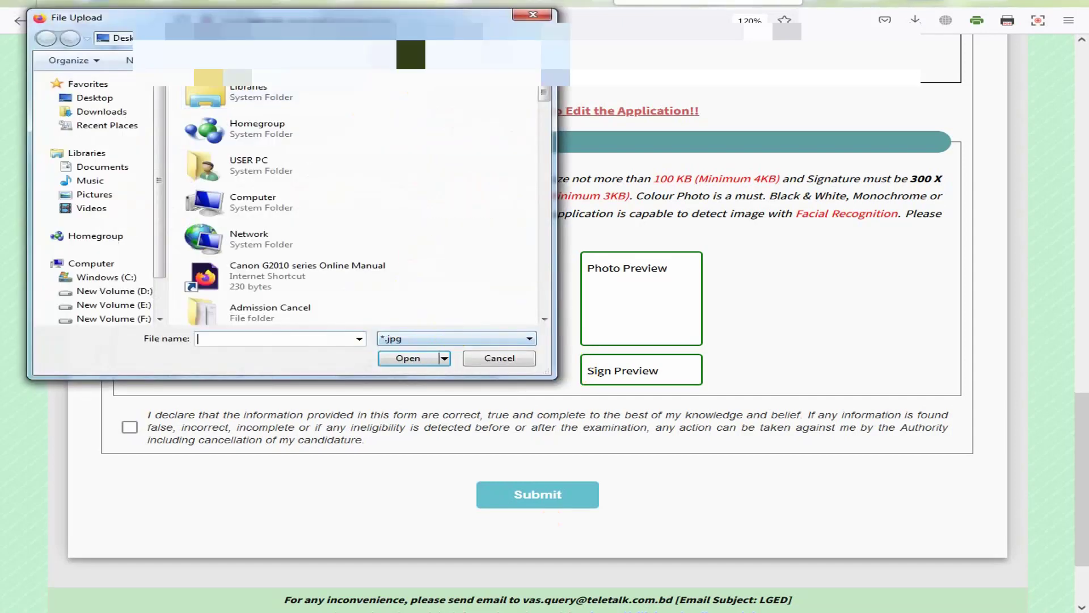
pyautogui.click(466, 37)
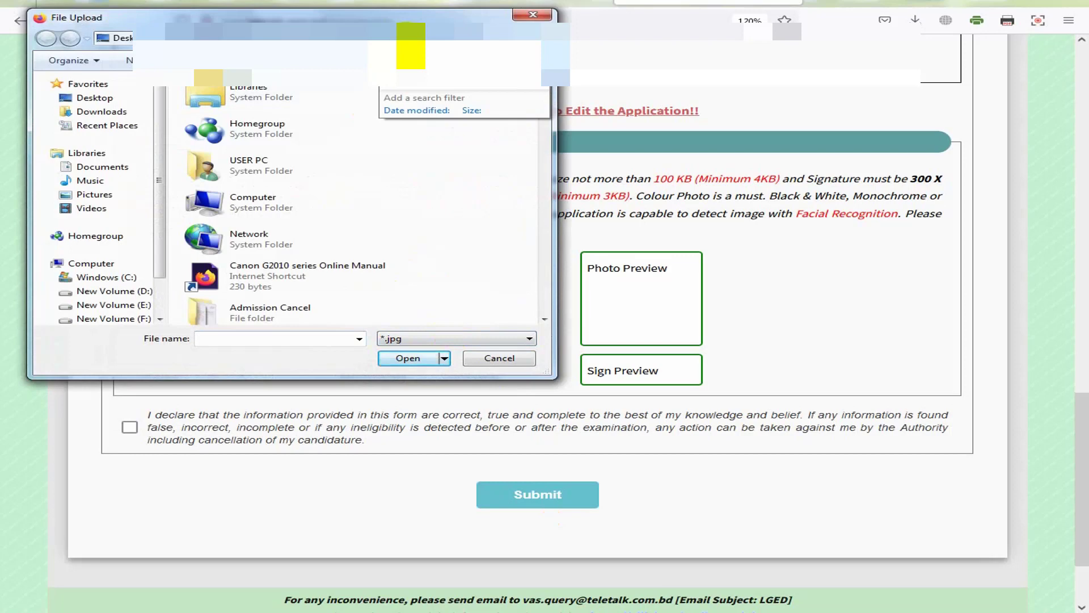
pyautogui.doubleClick(262, 116)
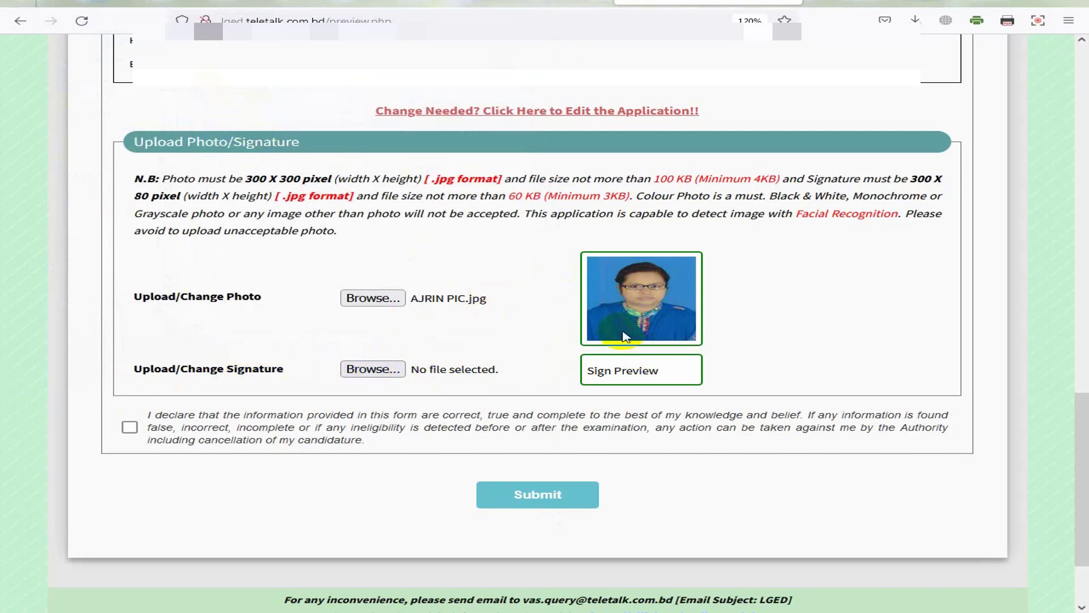
# Step: Search by the applicant's name and upload the SIG jpg as the signature
pyautogui.click(372, 369)
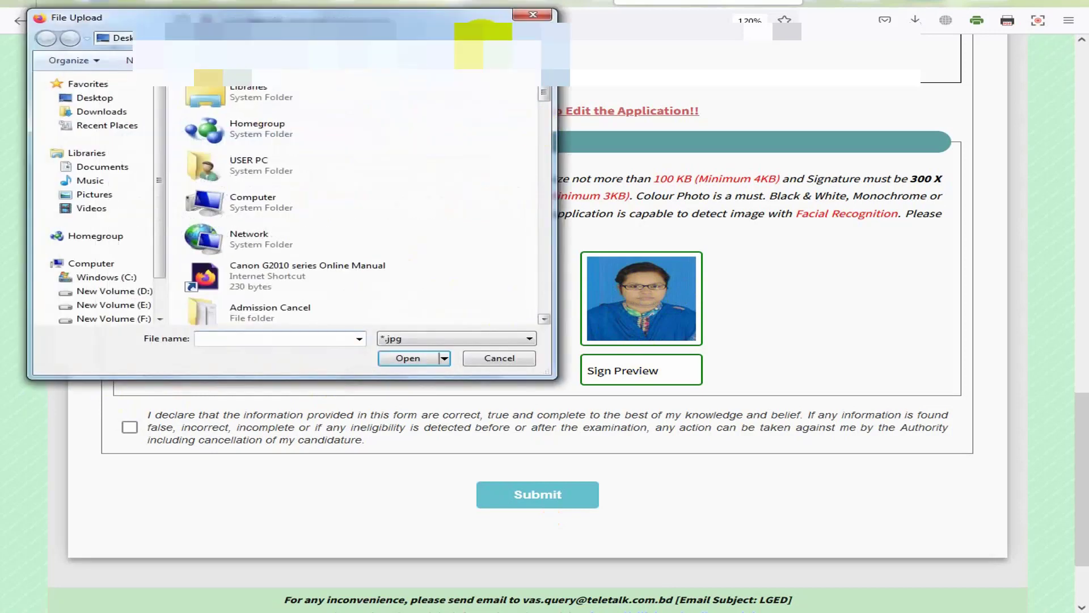
pyautogui.write('AJRIN')
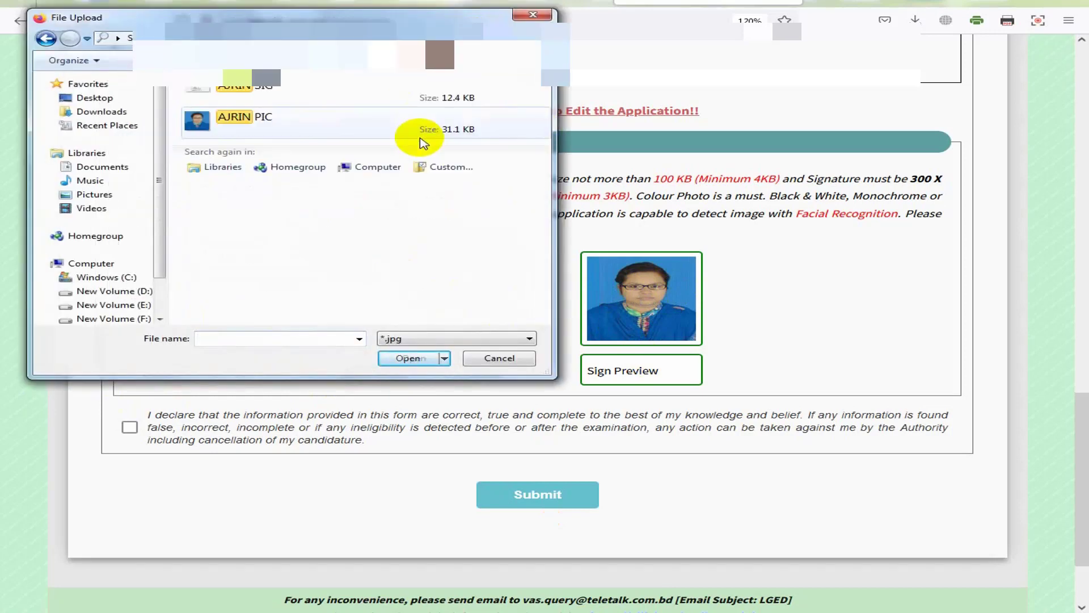
pyautogui.doubleClick(262, 97)
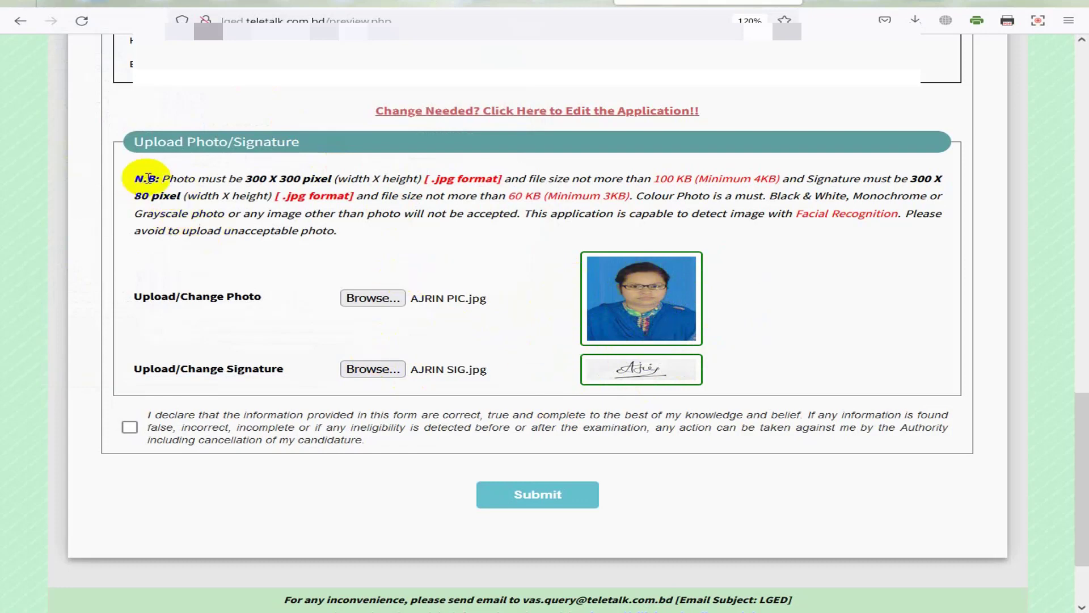
# Step: Tick the final declaration checkbox and submit the application with photo and signature
pyautogui.moveTo(162, 178); pyautogui.dragTo(335, 176)
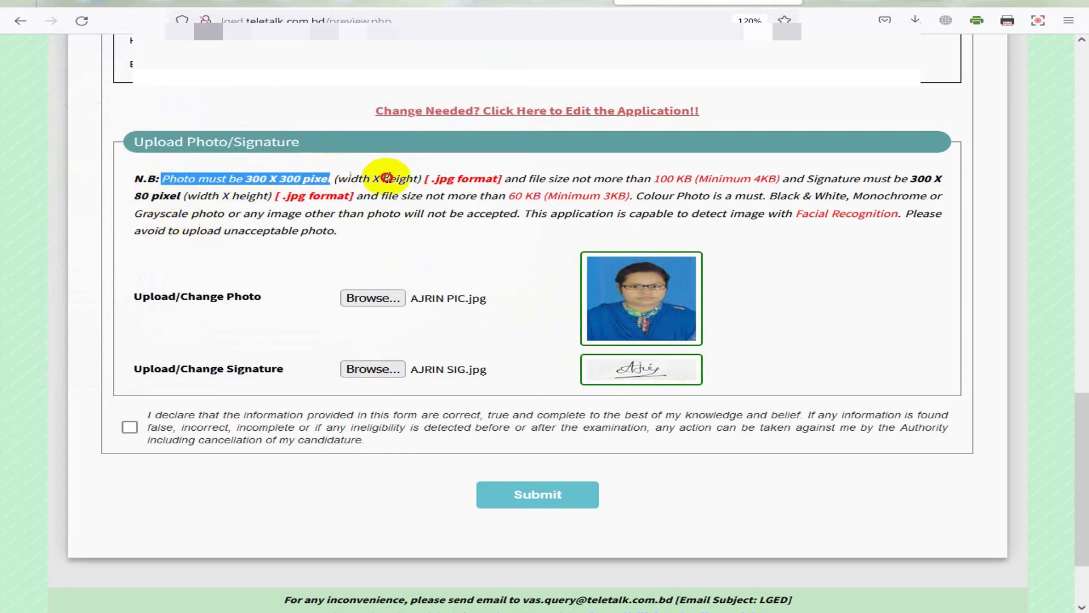
pyautogui.click(389, 177)
pyautogui.moveTo(141, 415); pyautogui.dragTo(375, 446)
pyautogui.click(129, 427)
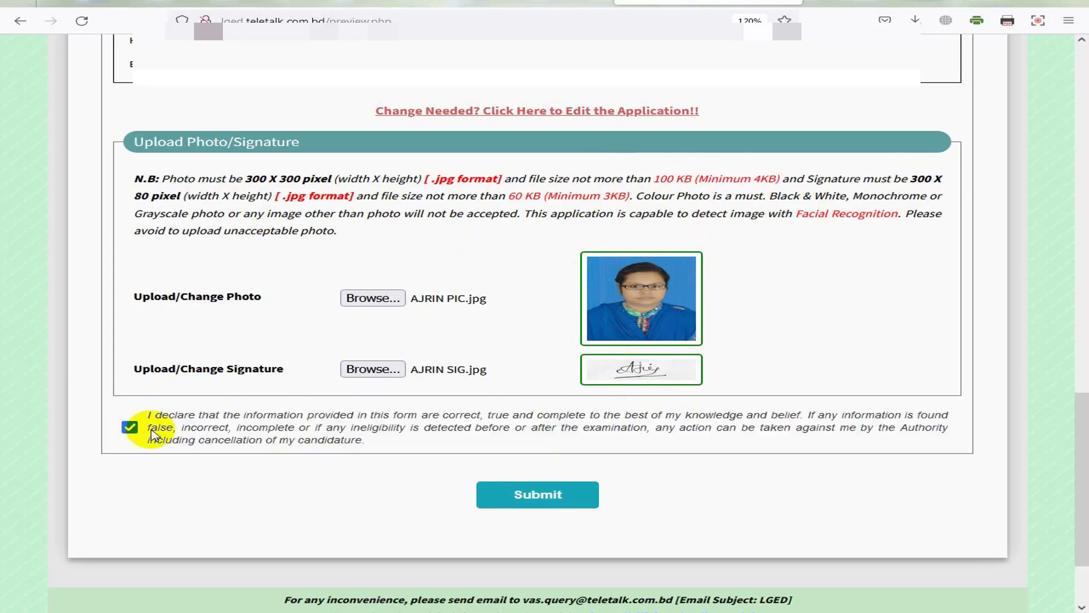
pyautogui.click(130, 427)
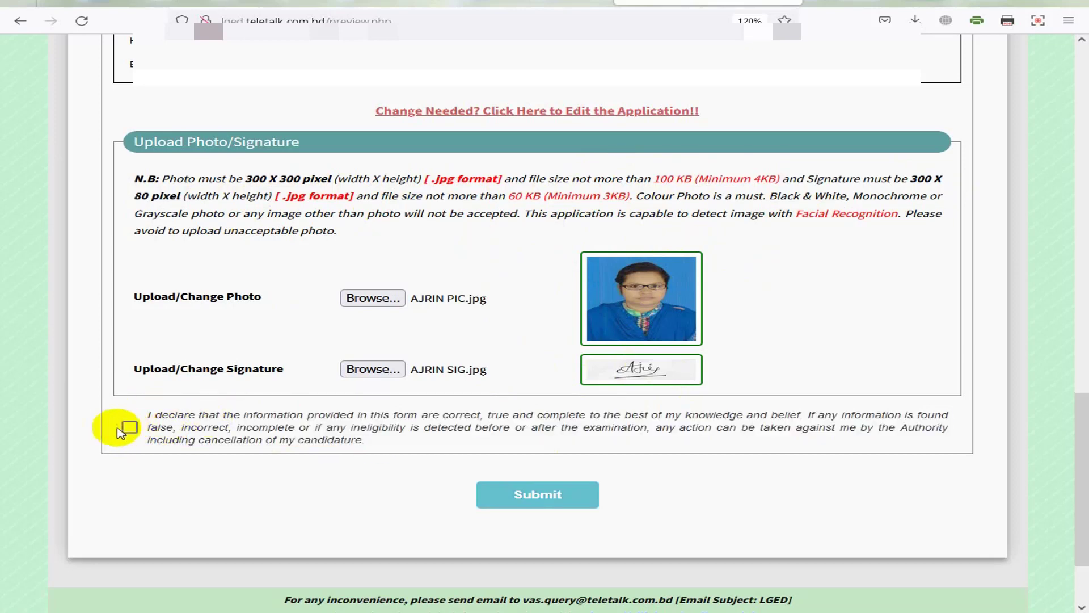
pyautogui.click(129, 428)
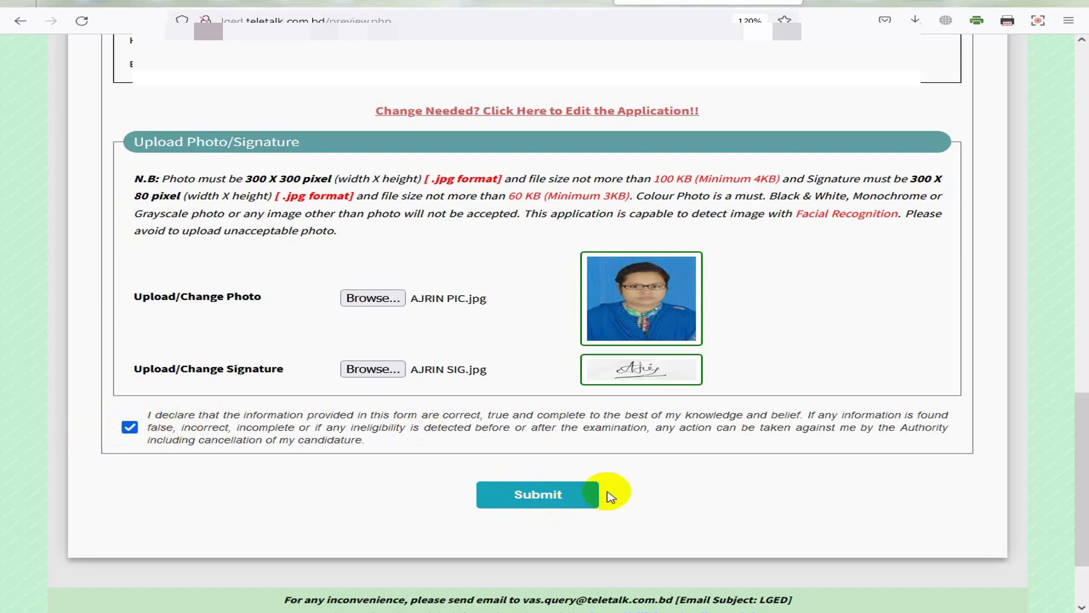
pyautogui.click(542, 502)
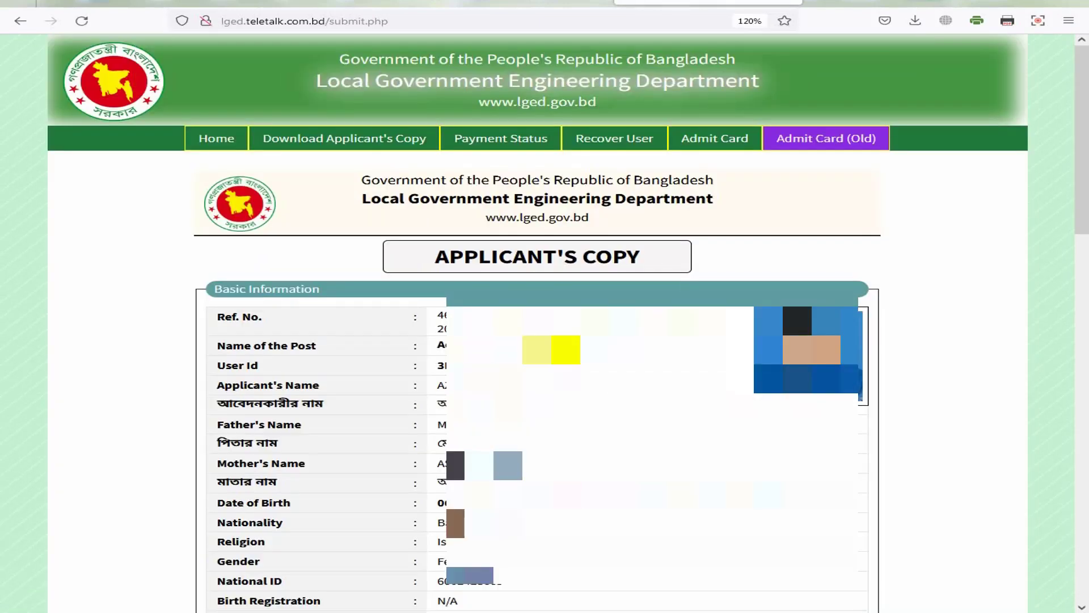
# Step: Scroll through the Applicant's Copy and download it as a PDF
pyautogui.scroll(-2, 538, 323)
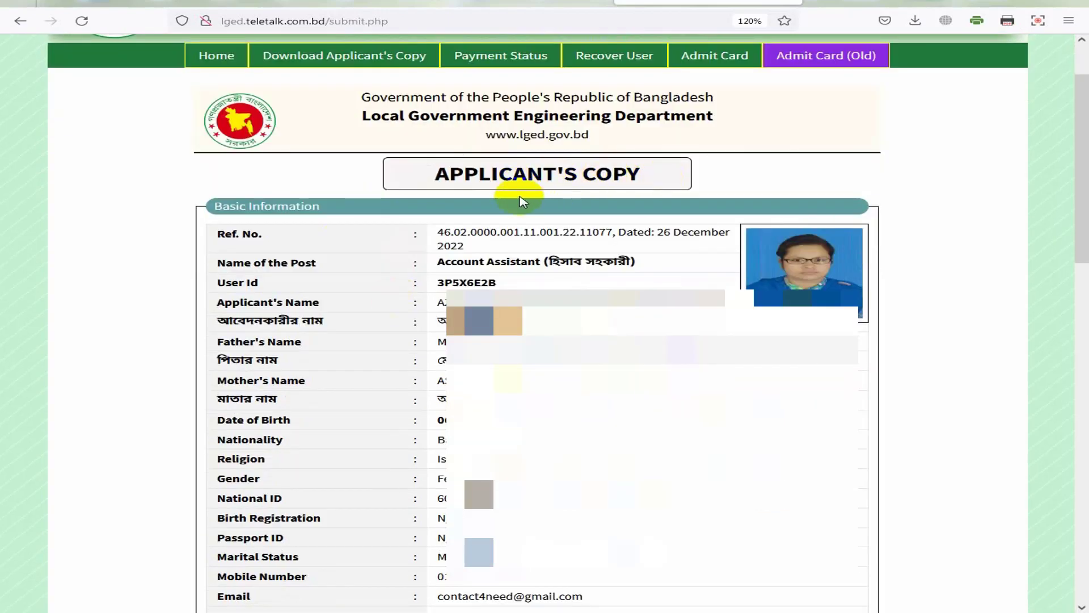
pyautogui.scroll(-12, 539, 217)
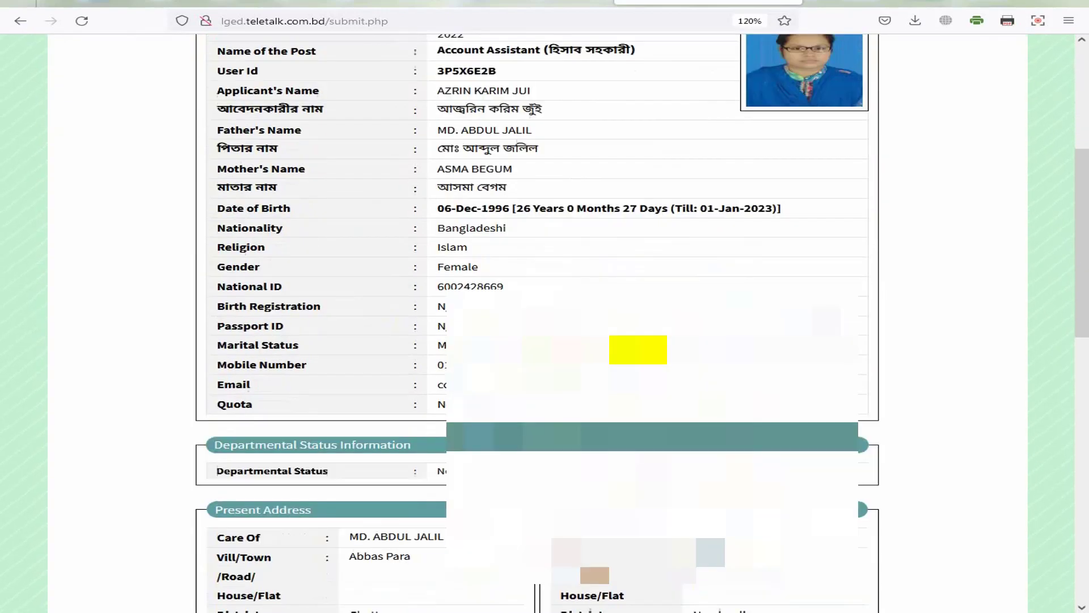
pyautogui.scroll(-4, 340, 318)
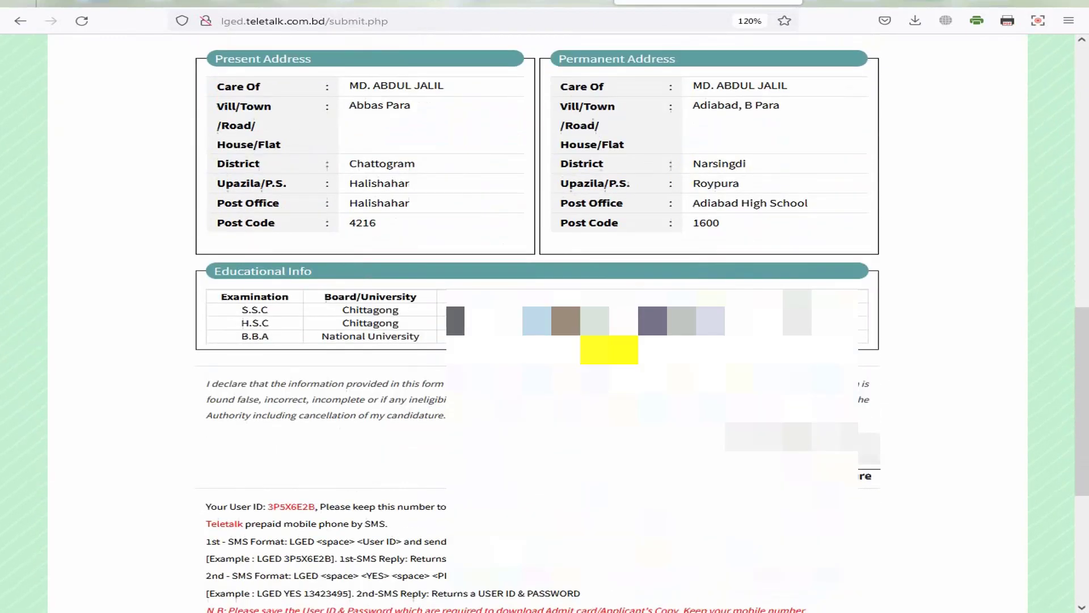
pyautogui.scroll(-7, 609, 349)
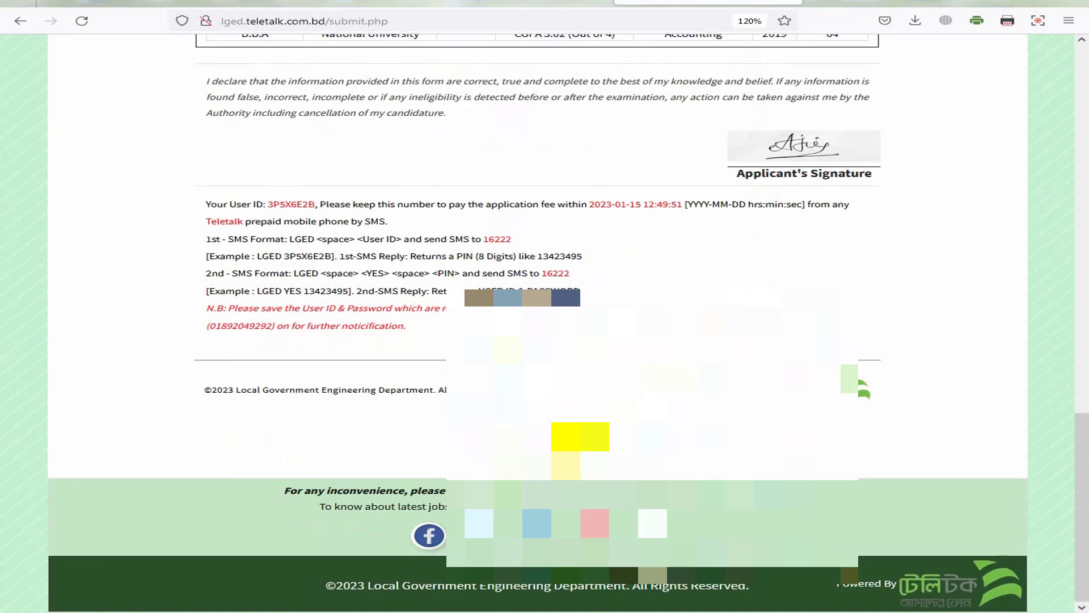
pyautogui.click(526, 454)
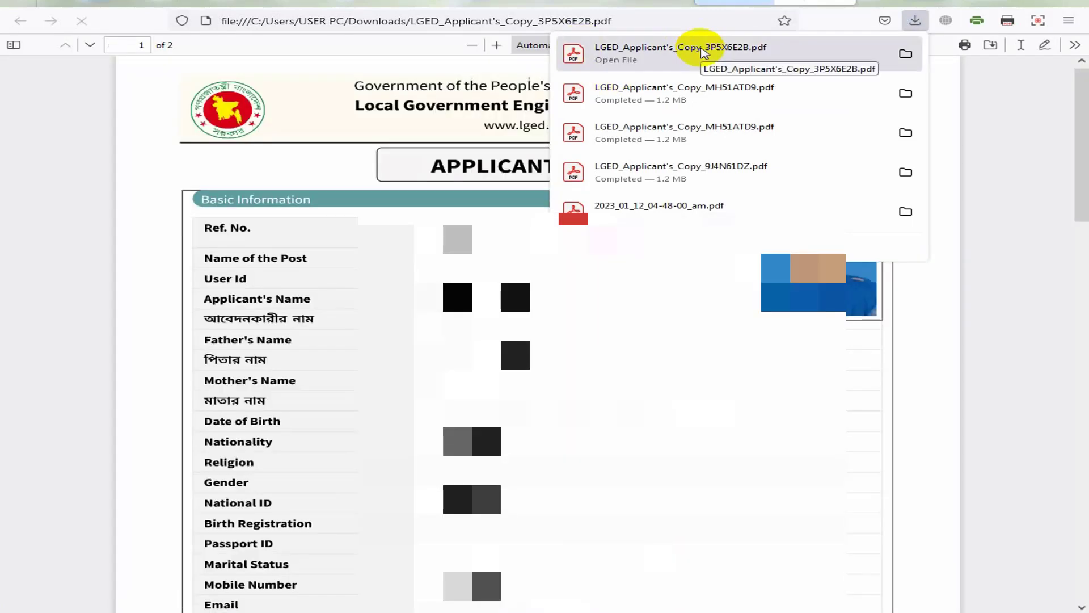
# Step: Open the downloaded Applicant's Copy PDF and print both pages on the Canon G2010 series
pyautogui.click(486, 353)
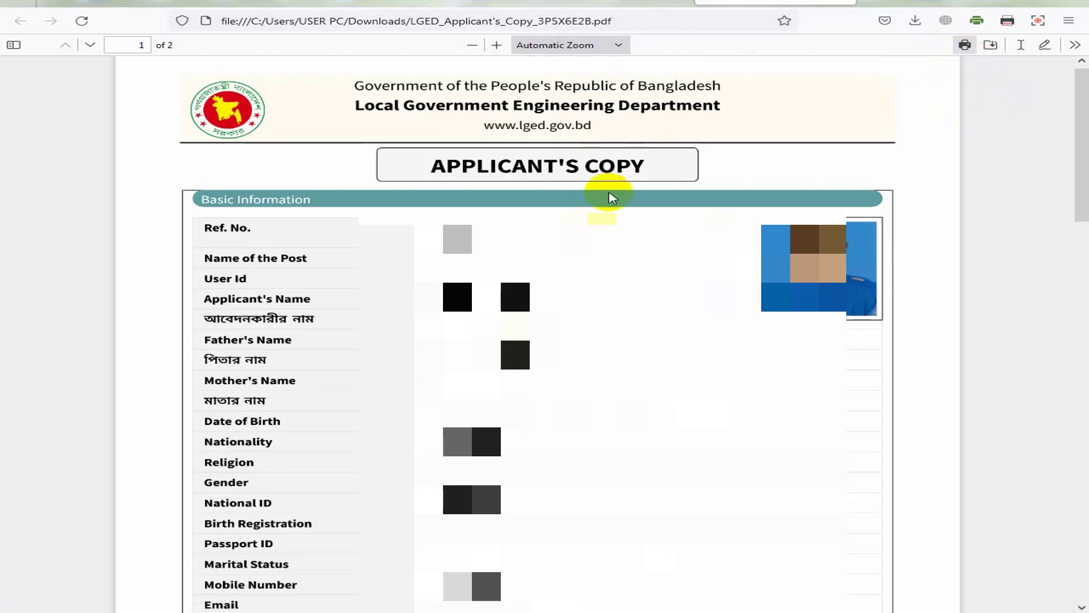
pyautogui.click(965, 45)
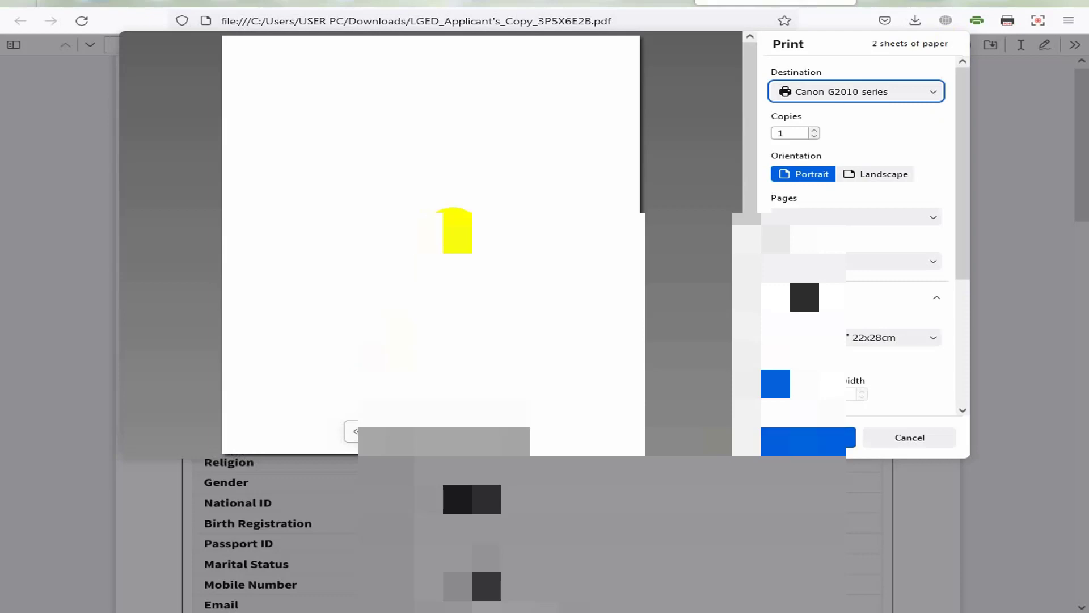
pyautogui.scroll(-10, 431, 244)
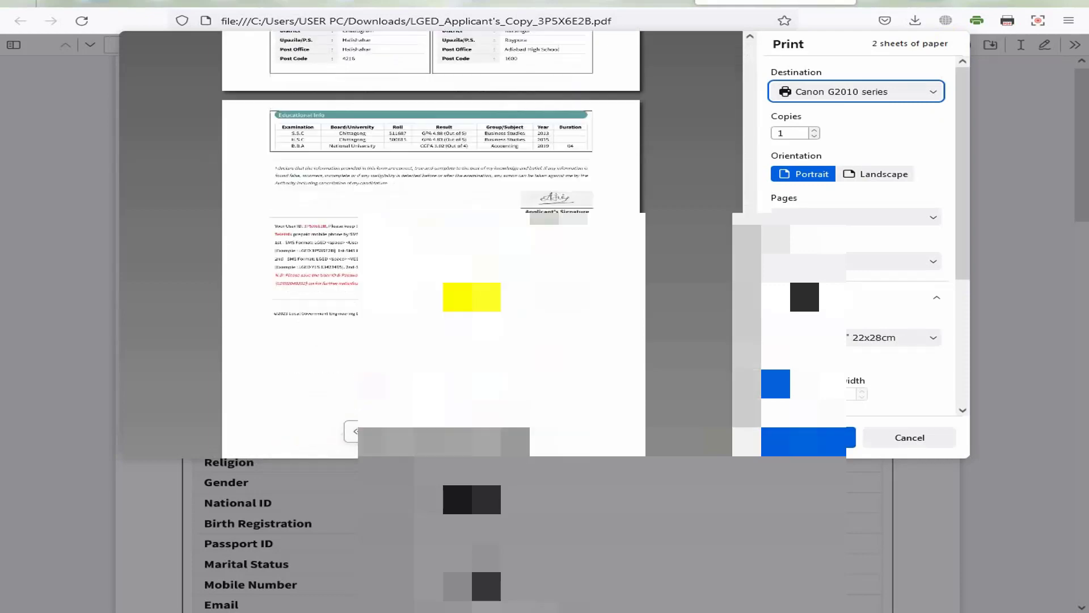
pyautogui.scroll(10, 432, 244)
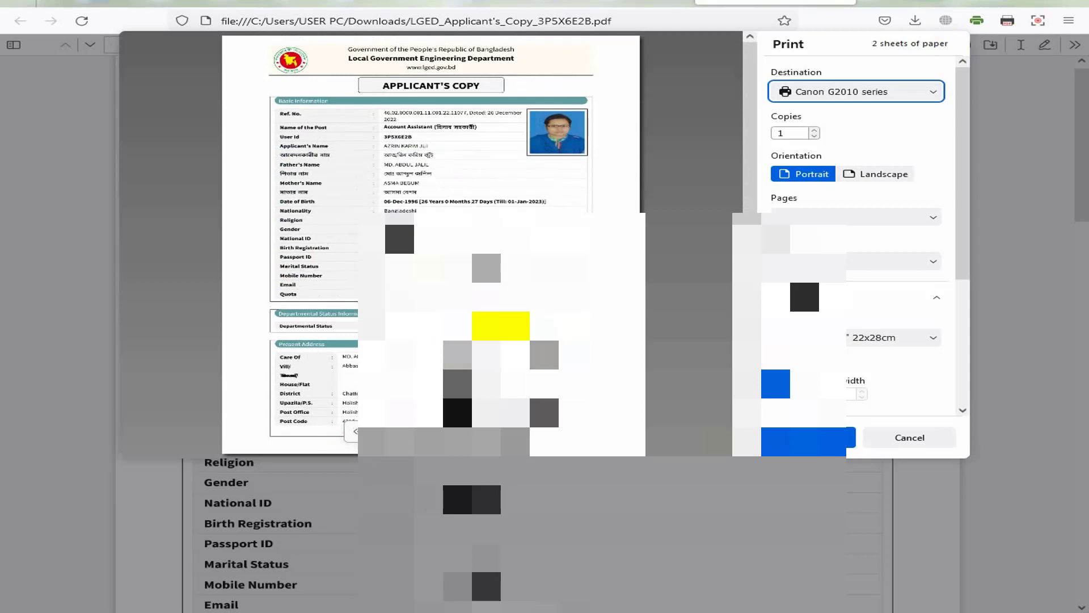
pyautogui.click(851, 438)
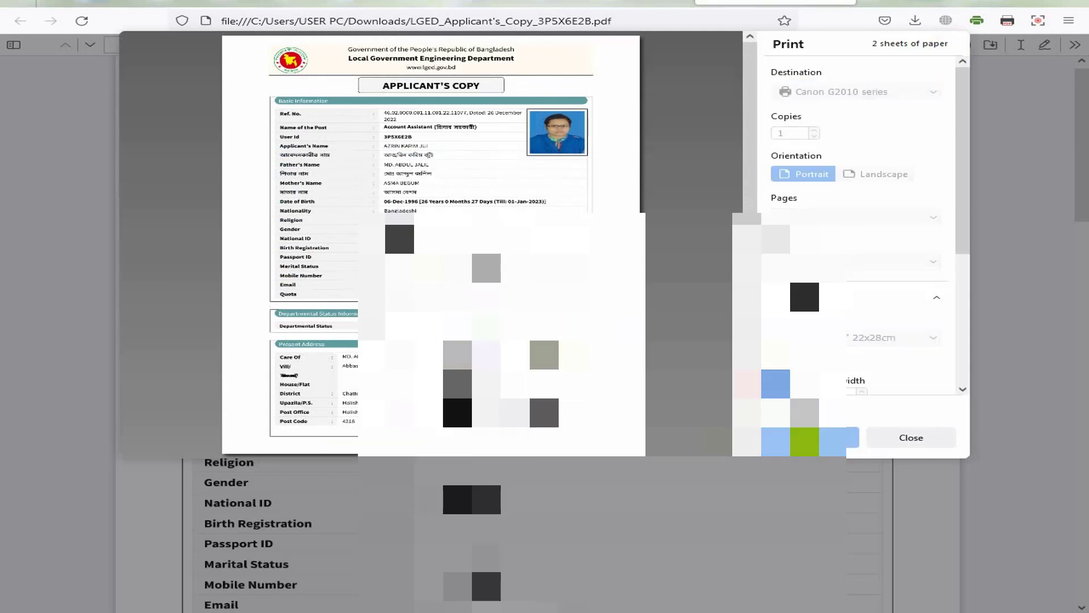